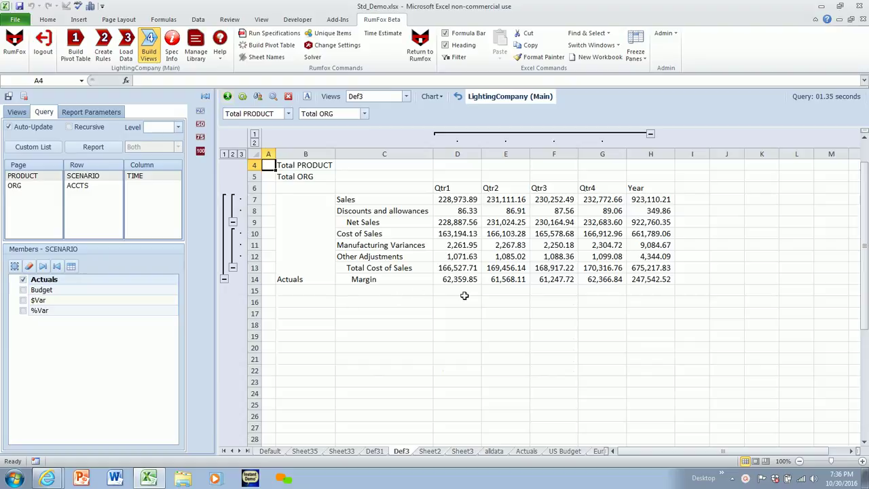
Step: Calculate margin as a share of sales in D15 with =D14/D7 and fill the formula across to H15
{"action": "type", "text": "="}
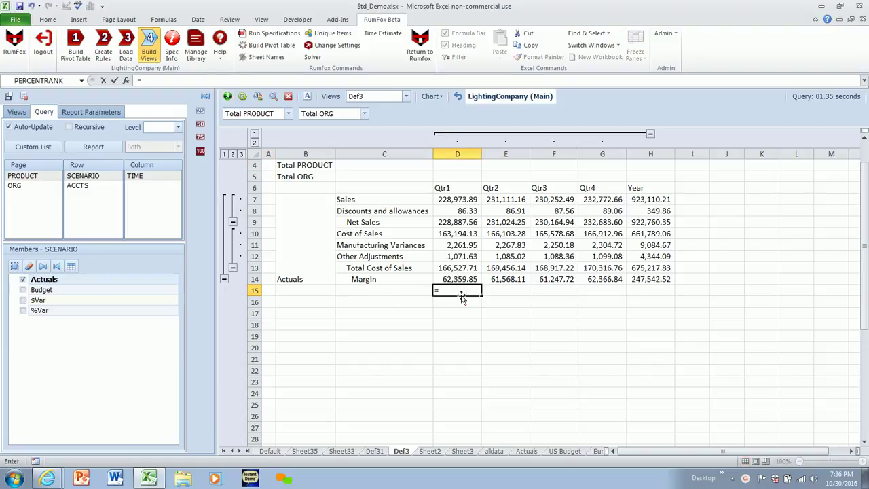
{"action": "left_click", "coordinate": [468, 279]}
{"action": "type", "text": "/"}
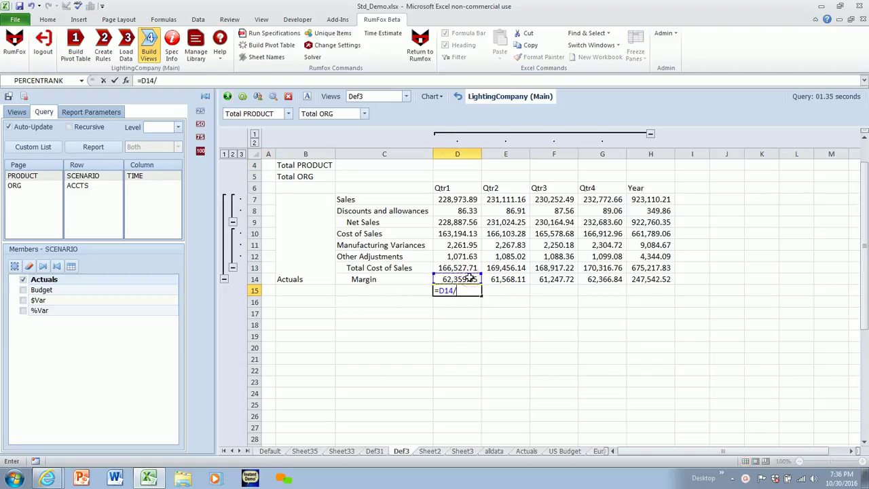
{"action": "left_click", "coordinate": [464, 198]}
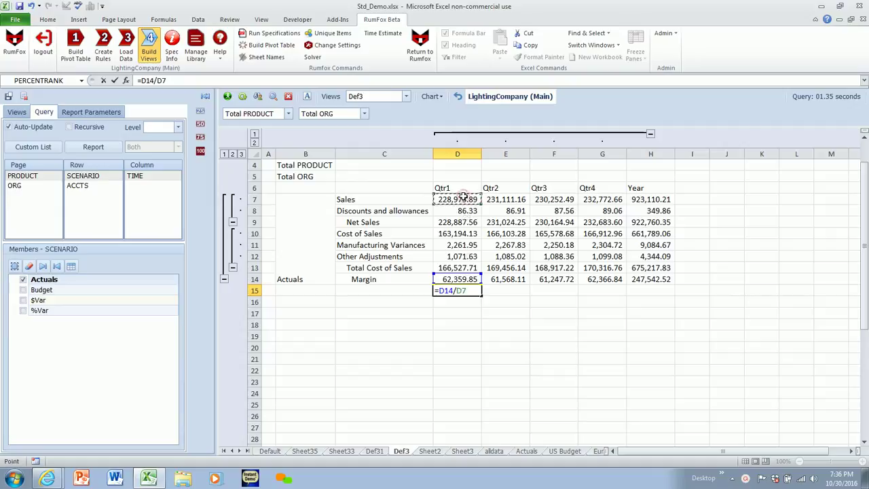
{"action": "key", "text": "Return"}
{"action": "left_click", "coordinate": [473, 290]}
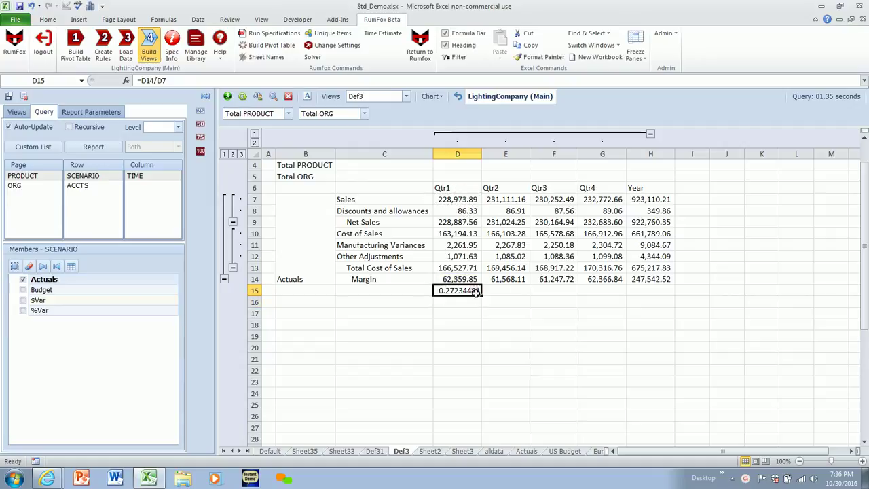
{"action": "left_click_drag", "start_coordinate": [481, 295], "coordinate": [654, 300]}
Step: Format the margin ratios in D15:H15 as percentages with one decimal place
{"action": "left_click", "coordinate": [48, 20]}
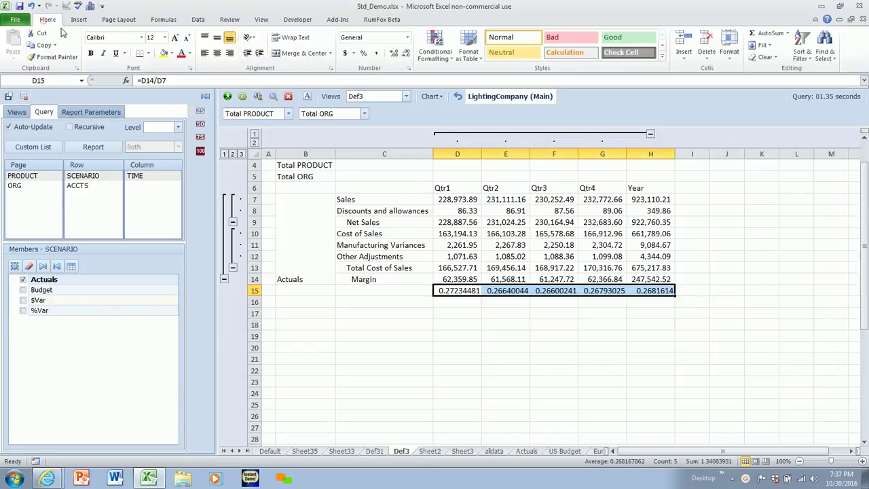
{"action": "left_click", "coordinate": [362, 53]}
{"action": "left_click", "coordinate": [394, 53]}
{"action": "left_click", "coordinate": [461, 310]}
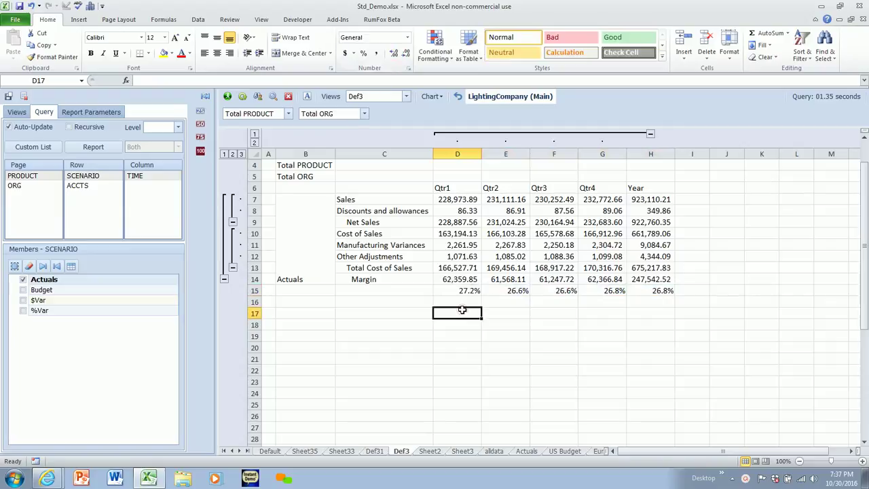
Step: Filter the report to the Total Domestic organization and the Commercial product
{"action": "left_click", "coordinate": [364, 116]}
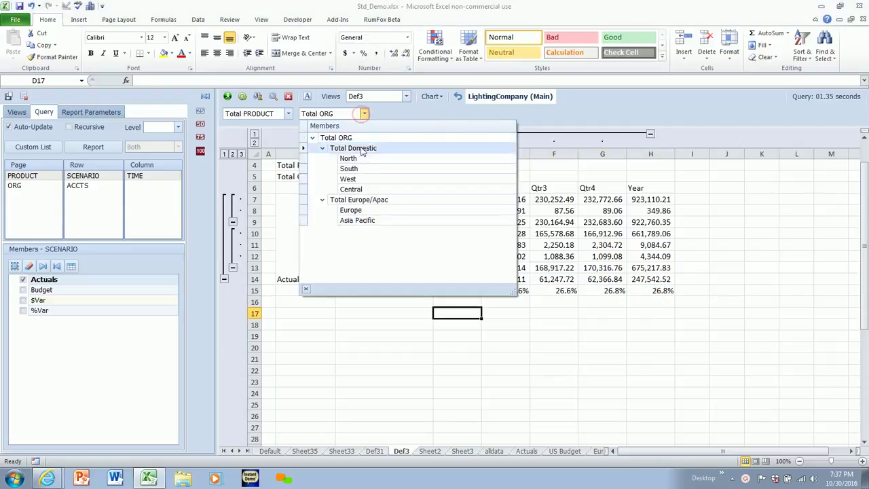
{"action": "left_click", "coordinate": [356, 147]}
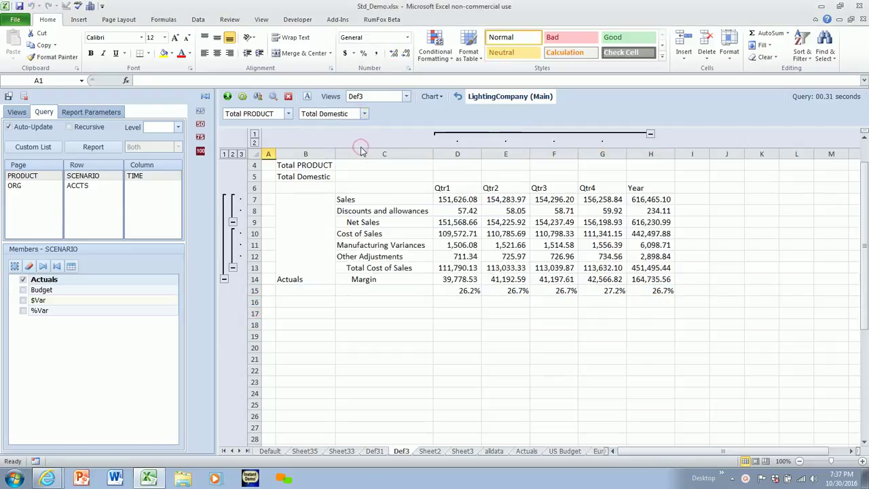
{"action": "left_click", "coordinate": [288, 115]}
{"action": "left_click", "coordinate": [292, 151]}
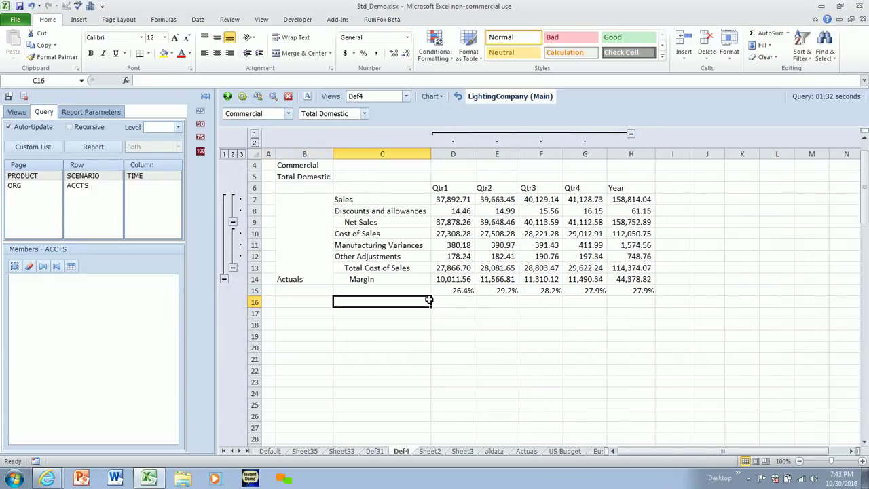
Step: Clear the margin percentages in D15:H15 below the Margin row
{"action": "left_click_drag", "start_coordinate": [449, 290], "coordinate": [617, 292]}
{"action": "key", "text": "Delete"}
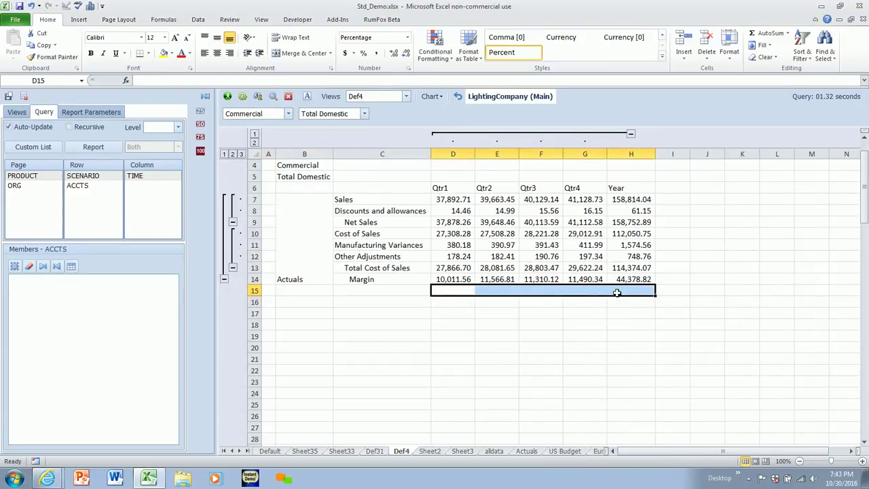
{"action": "left_click", "coordinate": [347, 199]}
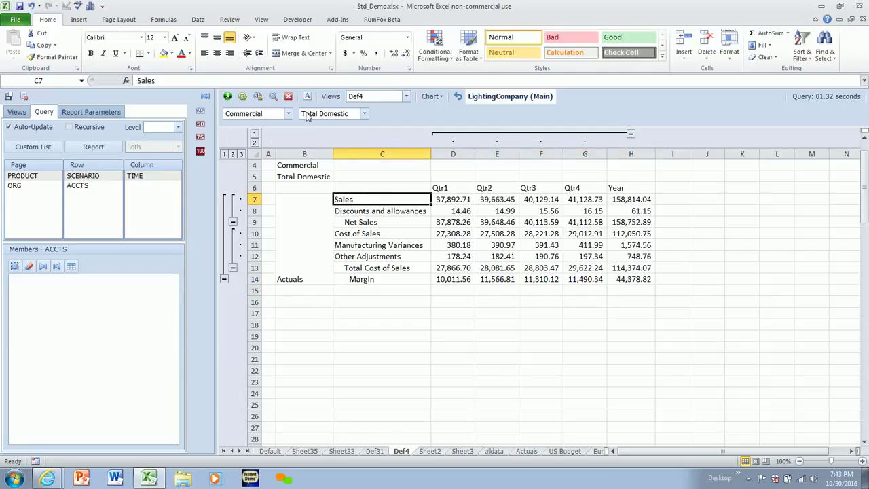
Step: Set the report's page filters back to Total ORG and Total PRODUCT
{"action": "left_click", "coordinate": [364, 115]}
{"action": "left_click", "coordinate": [365, 139]}
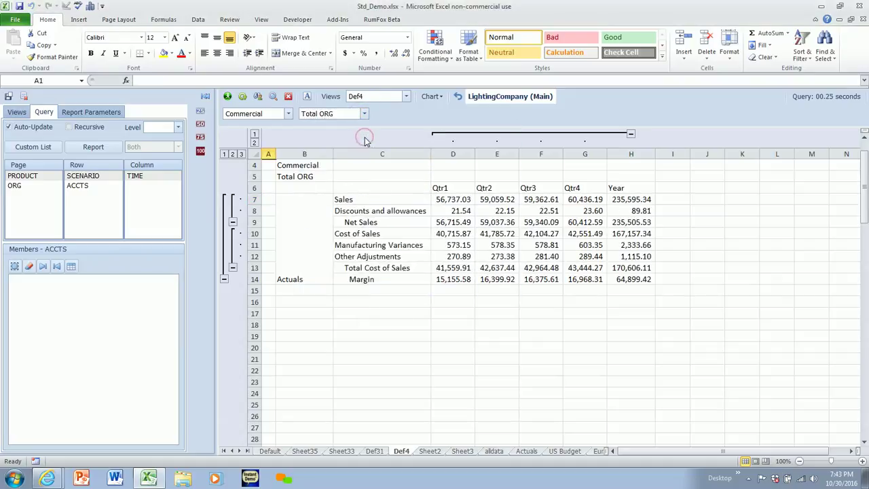
{"action": "left_click", "coordinate": [289, 114]}
{"action": "left_click", "coordinate": [268, 138]}
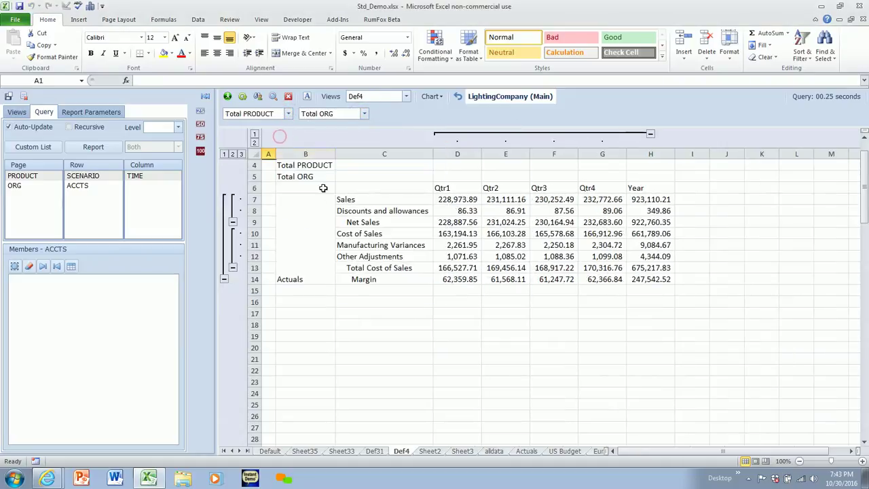
{"action": "left_click", "coordinate": [362, 201]}
{"action": "left_click_drag", "start_coordinate": [362, 203], "coordinate": [635, 197]}
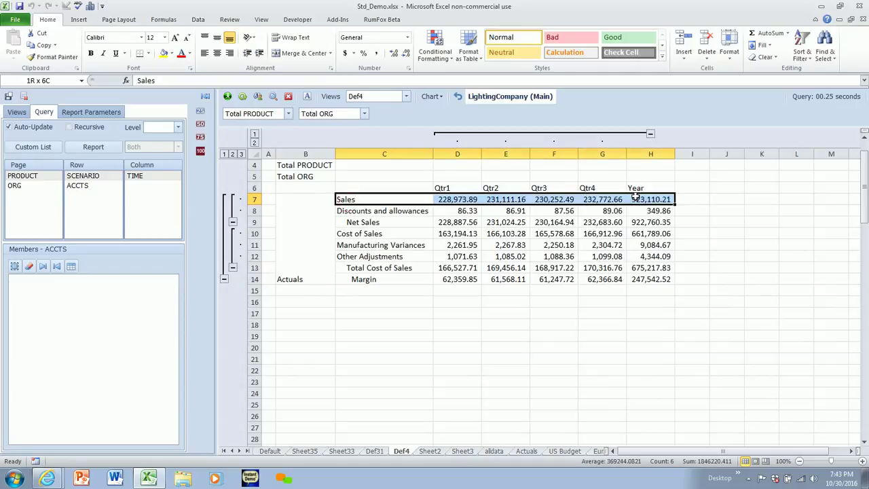
{"action": "left_click", "coordinate": [367, 311]}
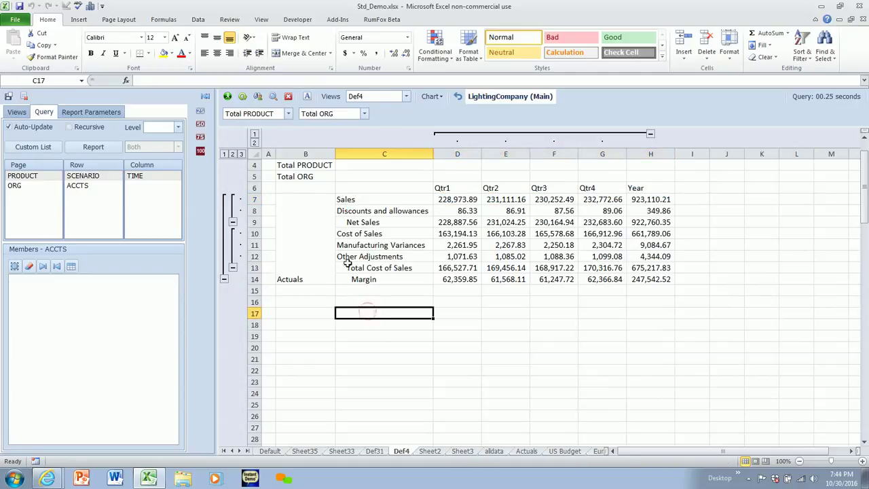
Step: Rearrange the view with TIME, ACCTS and SCENARIO as pages, PRODUCT in rows and ORG in columns, and filter the accounts to Sales
{"action": "left_click_drag", "start_coordinate": [136, 175], "coordinate": [20, 200]}
{"action": "left_click_drag", "start_coordinate": [82, 185], "coordinate": [29, 212]}
{"action": "left_click_drag", "start_coordinate": [81, 177], "coordinate": [30, 218]}
{"action": "left_click_drag", "start_coordinate": [19, 178], "coordinate": [139, 184]}
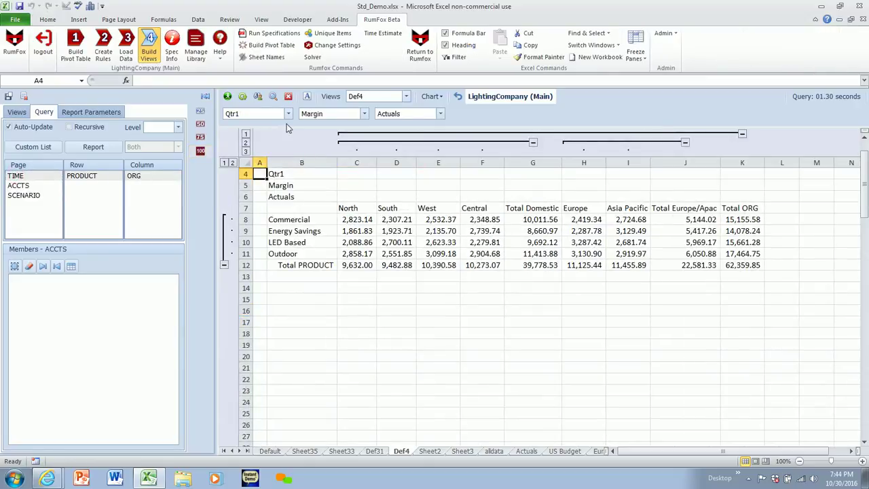
{"action": "left_click", "coordinate": [364, 113]}
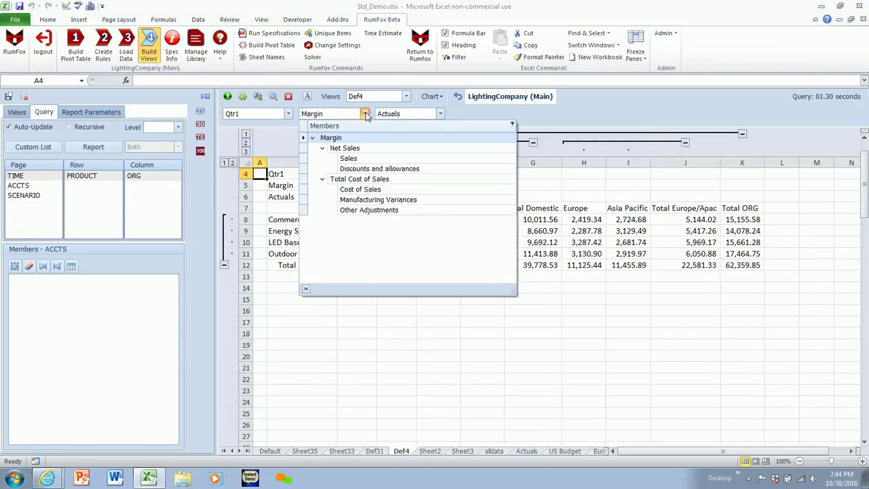
{"action": "left_click", "coordinate": [364, 159]}
Step: Calculate North's Commercial sales as a share of the grand total in C14 with =C8/$K$12
{"action": "left_click", "coordinate": [373, 287]}
{"action": "type", "text": "="}
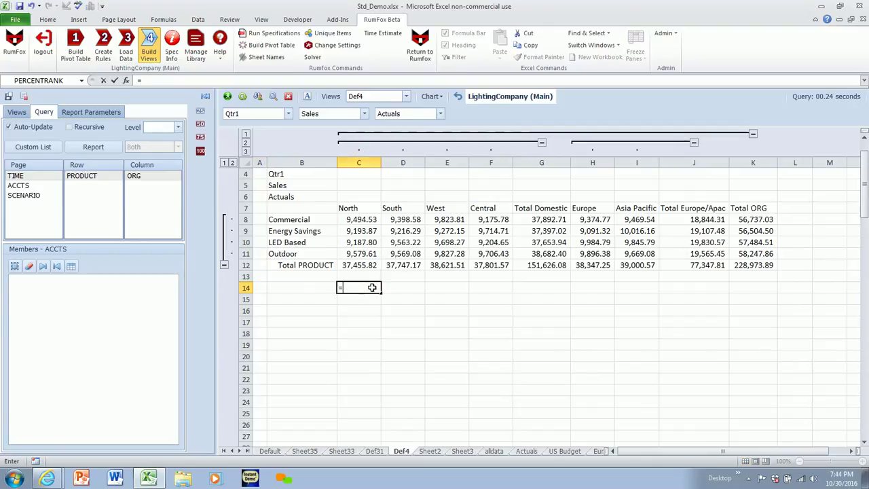
{"action": "left_click", "coordinate": [356, 219]}
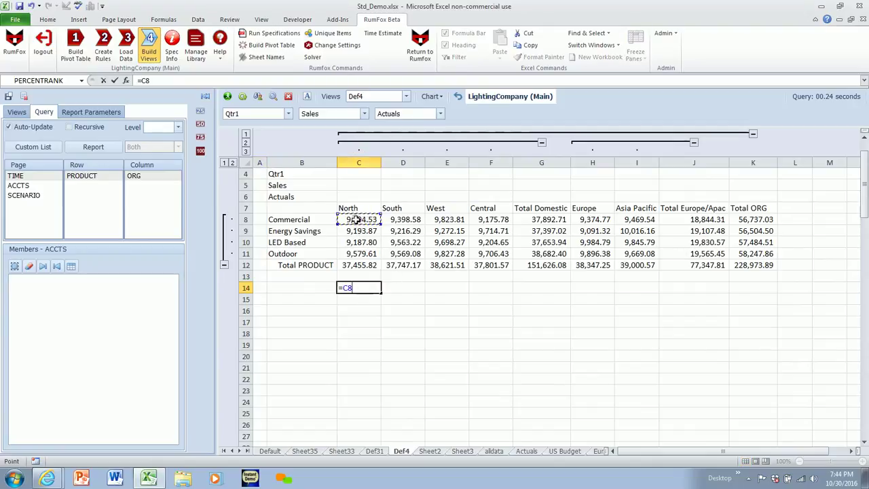
{"action": "type", "text": "/"}
{"action": "left_click", "coordinate": [748, 265]}
{"action": "left_click", "coordinate": [161, 81]}
{"action": "key", "text": "F4"}
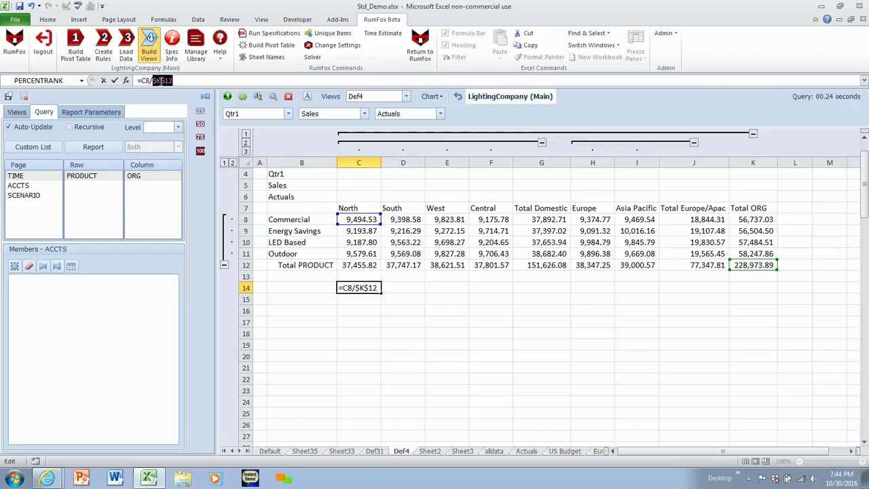
{"action": "key", "text": "Return"}
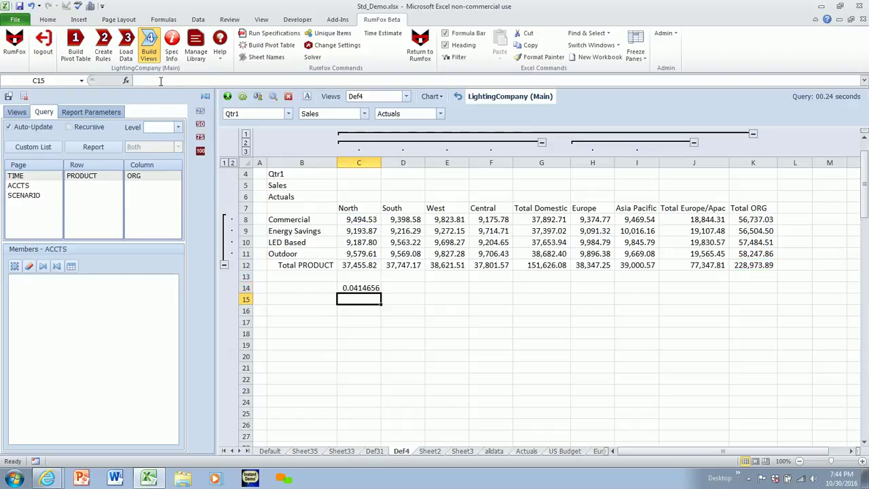
Step: Fill the share formula from C14 through K18 and format the block as percentages with one decimal place
{"action": "left_click", "coordinate": [366, 290]}
{"action": "left_click_drag", "start_coordinate": [381, 293], "coordinate": [783, 345]}
{"action": "left_click", "coordinate": [47, 19]}
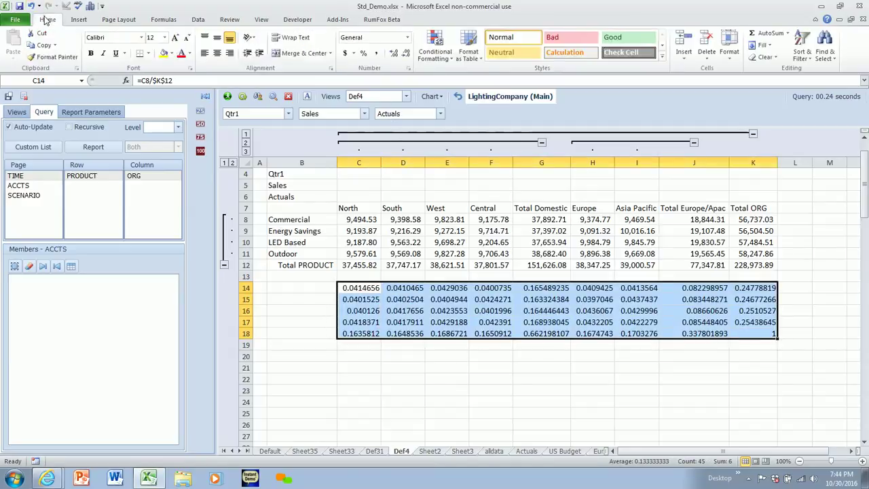
{"action": "left_click", "coordinate": [363, 53]}
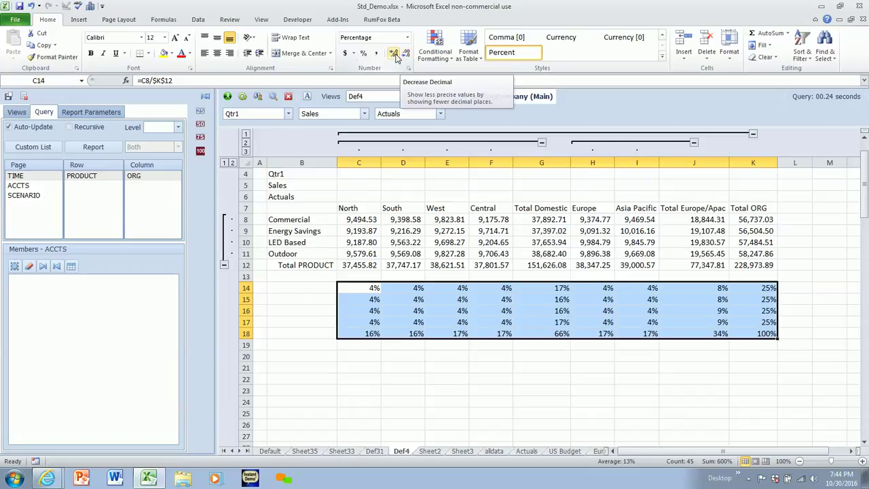
{"action": "left_click", "coordinate": [393, 53]}
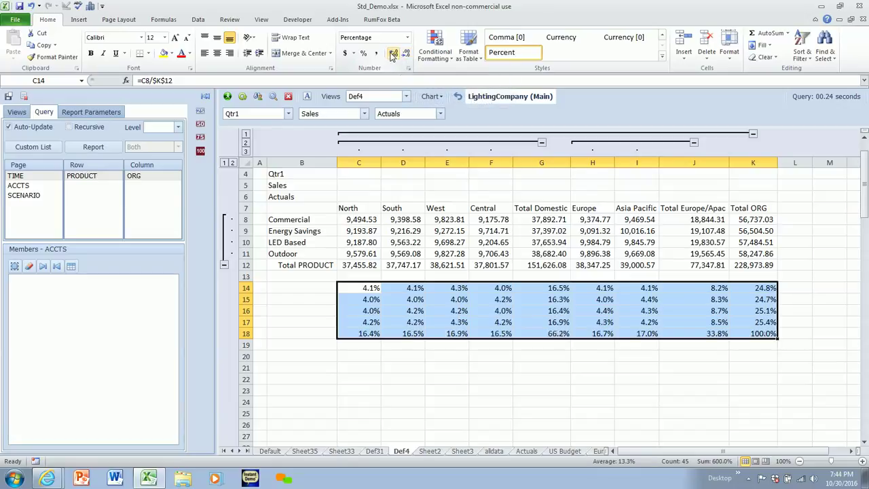
{"action": "left_click", "coordinate": [294, 285]}
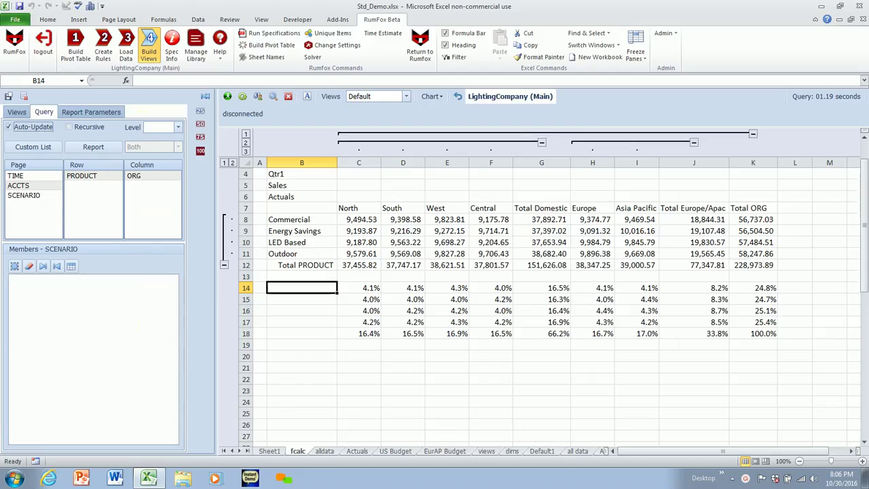
{"action": "left_click_drag", "start_coordinate": [363, 288], "coordinate": [755, 334]}
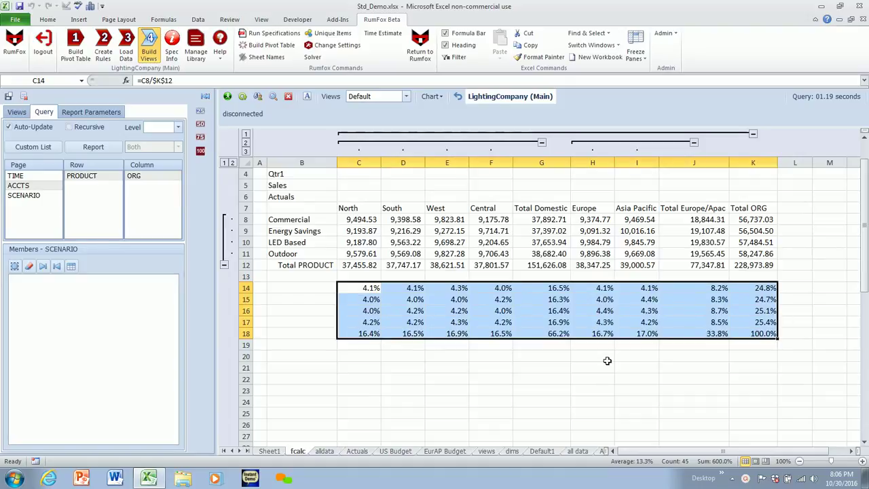
{"action": "left_click", "coordinate": [362, 358]}
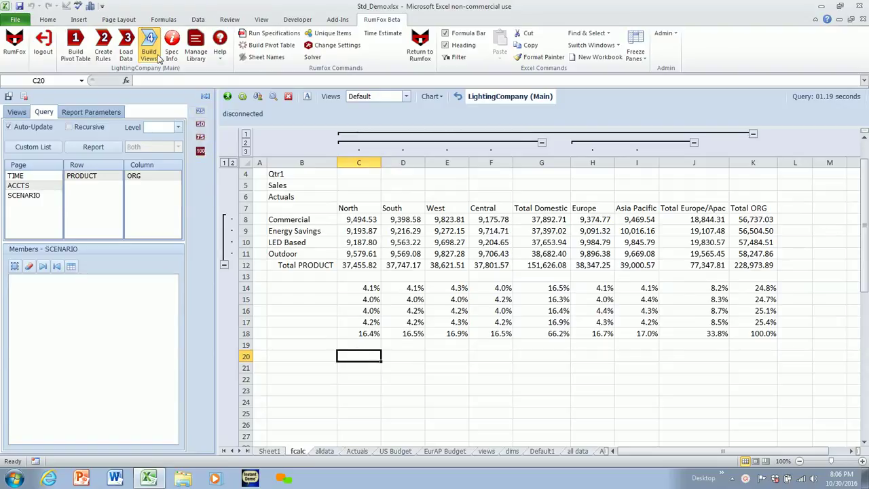
Step: Export the model's data to a new worksheet with the Data and single-data-column options
{"action": "left_click", "coordinate": [127, 45]}
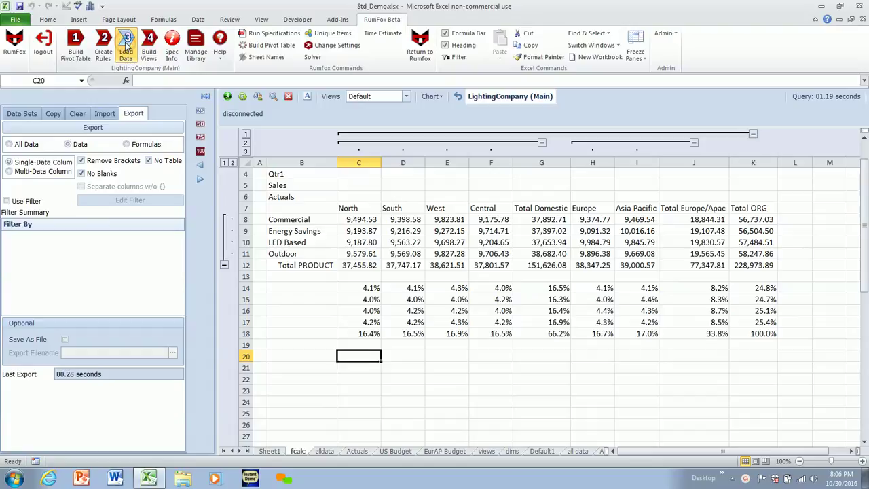
{"action": "left_click", "coordinate": [97, 128]}
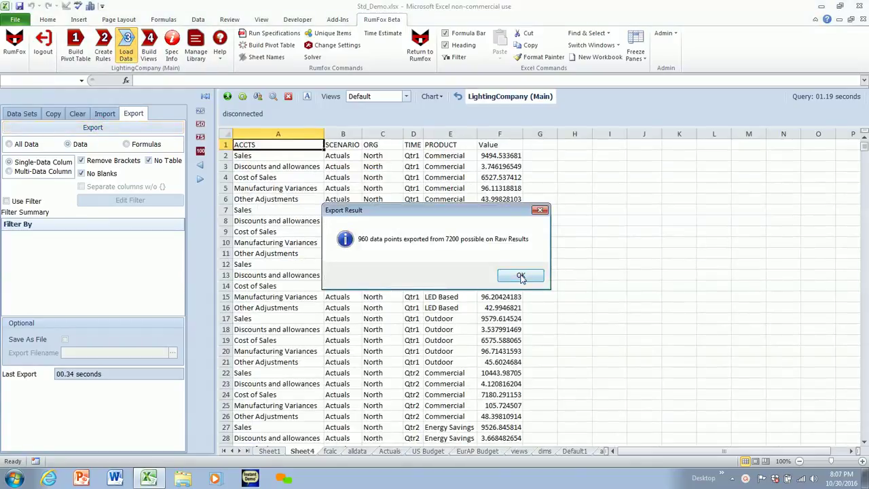
{"action": "left_click", "coordinate": [521, 275]}
{"action": "left_click", "coordinate": [551, 273]}
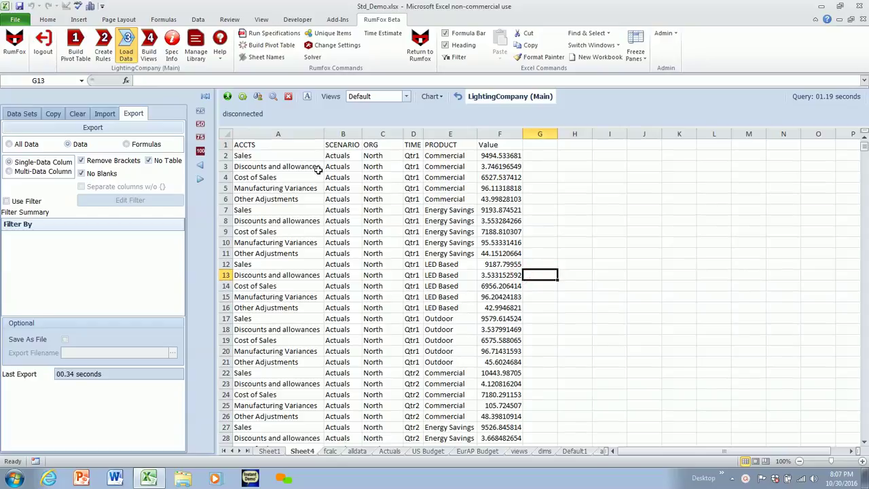
Step: Switch the pivot table definition to the ACCTS dimension, write its member hierarchy to a worksheet, and select A1:B8
{"action": "left_click", "coordinate": [82, 49]}
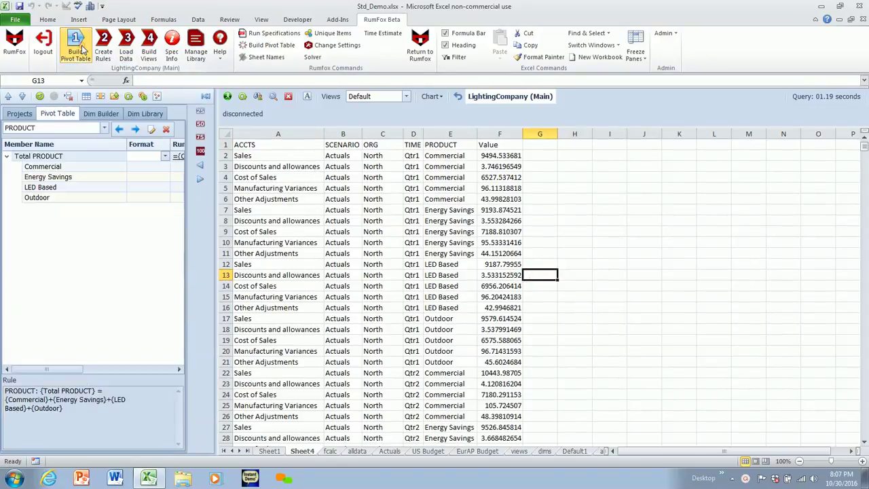
{"action": "left_click", "coordinate": [135, 129]}
{"action": "left_click", "coordinate": [69, 163]}
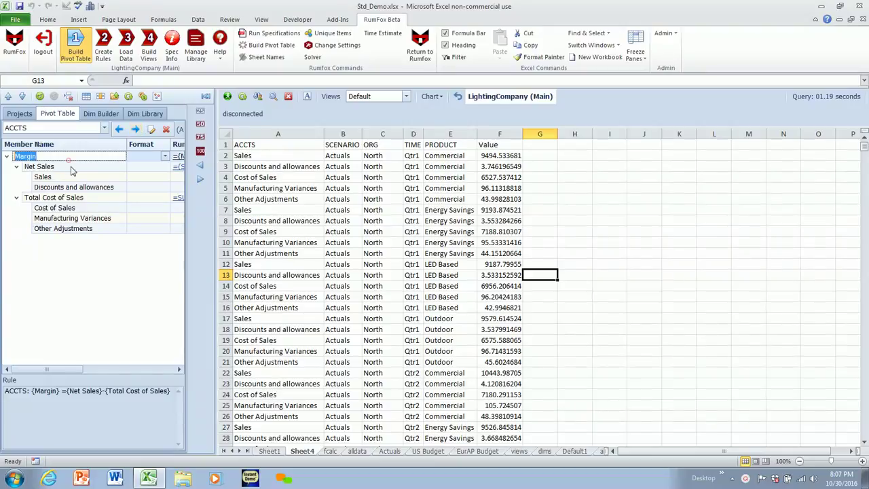
{"action": "left_click", "coordinate": [75, 178]}
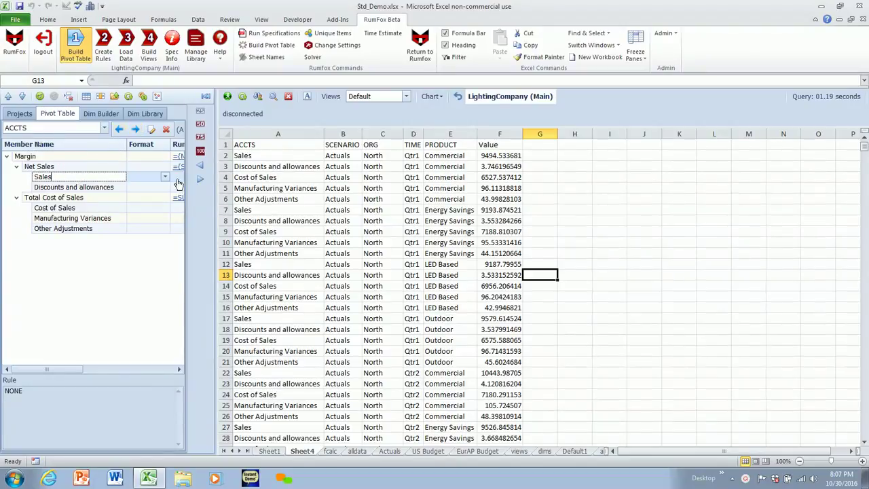
{"action": "left_click", "coordinate": [199, 181]}
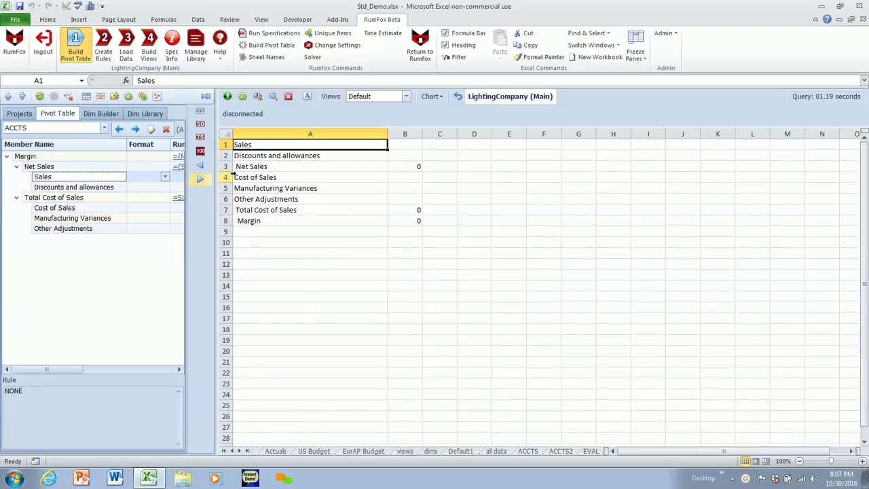
{"action": "left_click_drag", "start_coordinate": [283, 146], "coordinate": [417, 220]}
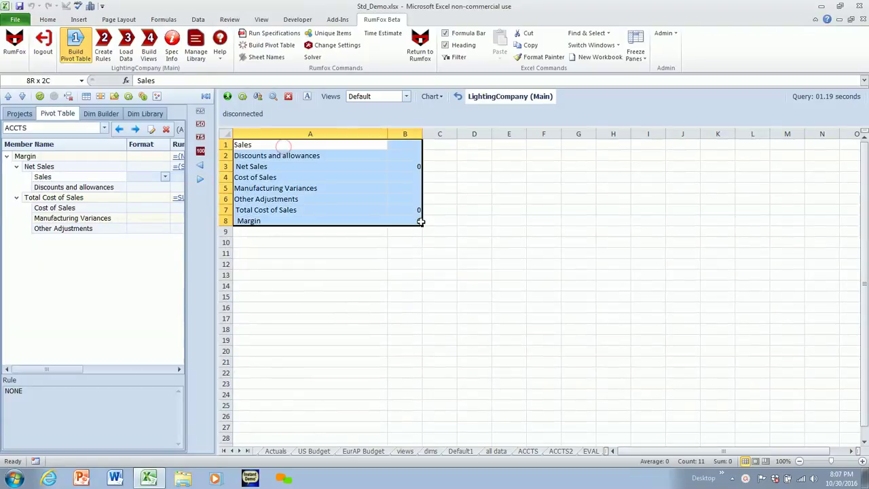
Step: Add the account labels Margin % Sales in A9 and Sales % Total Sales in A10 below the exported hierarchy
{"action": "left_click", "coordinate": [278, 233]}
{"action": "type", "text": "Ma"}
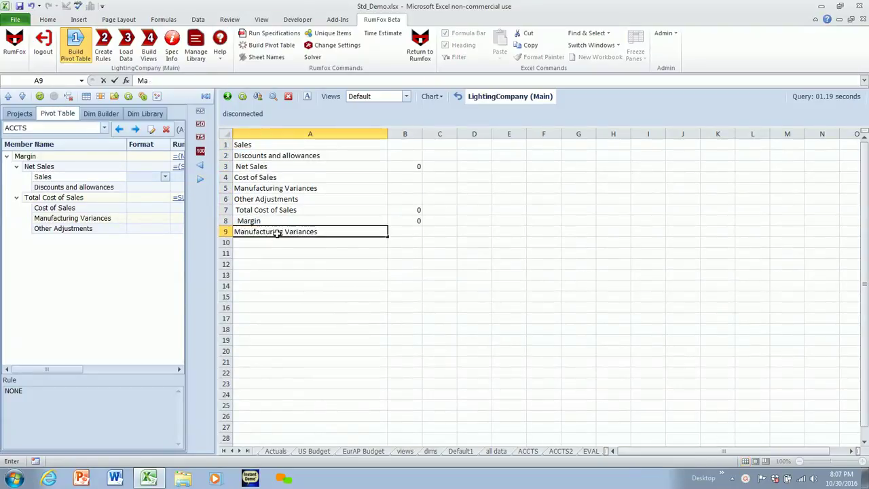
{"action": "type", "text": "rgin % Sales"}
{"action": "key", "text": "Return"}
{"action": "type", "text": "Sales"}
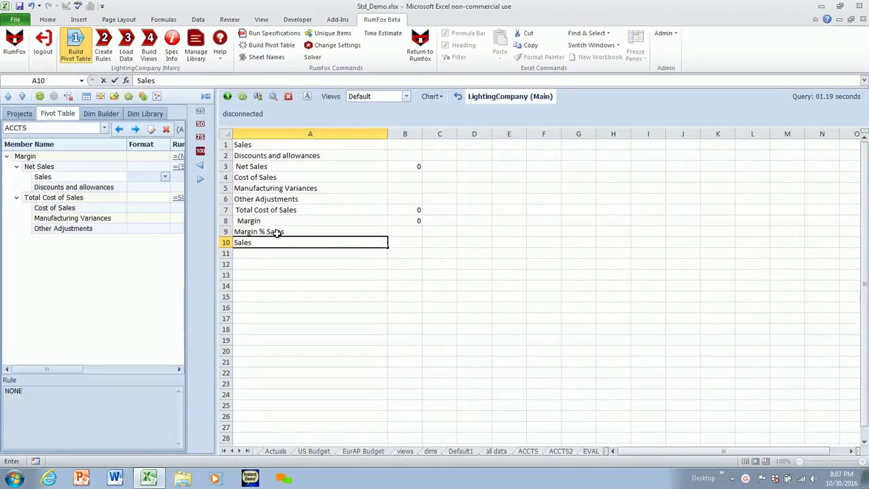
{"action": "type", "text": " % Total Sales"}
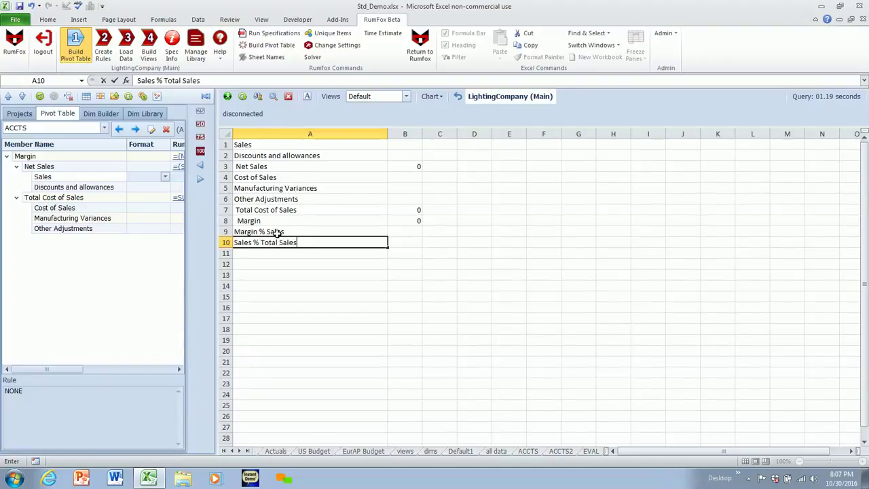
{"action": "key", "text": "Return"}
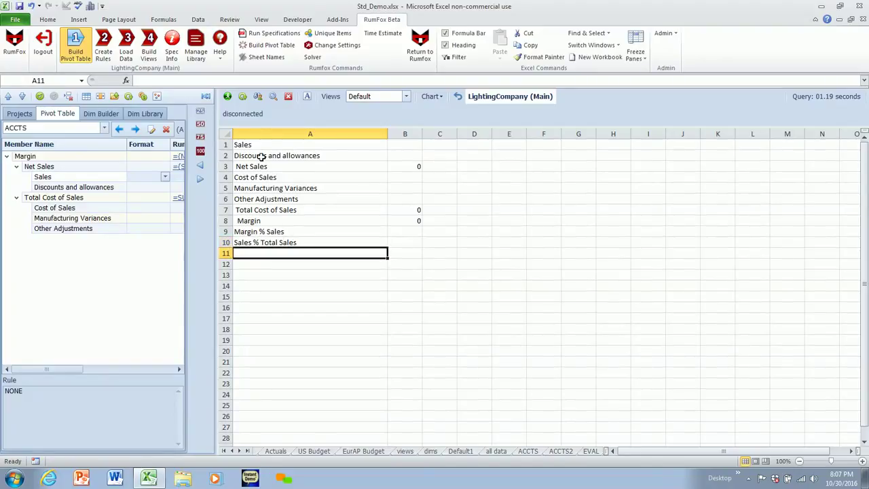
Step: Build a dimension in the Dim Builder from A1:B10 with the Formula rule type and expand its Margin member
{"action": "left_click_drag", "start_coordinate": [267, 146], "coordinate": [415, 243]}
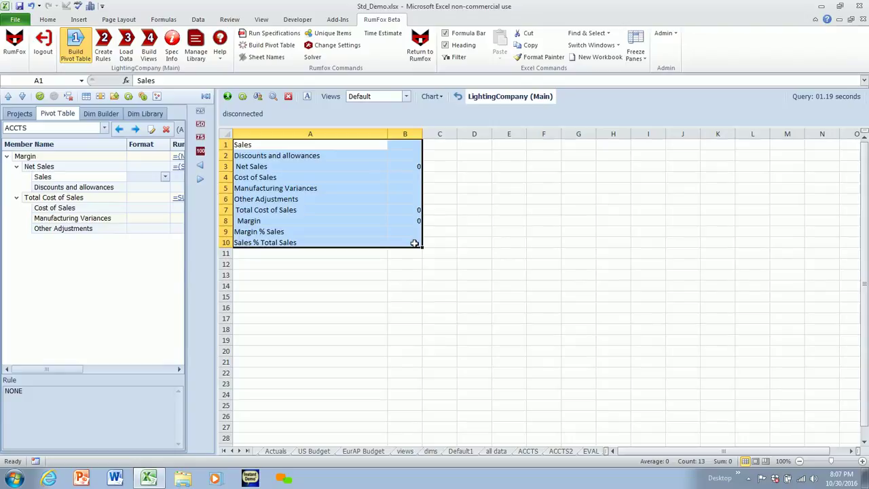
{"action": "left_click", "coordinate": [102, 115]}
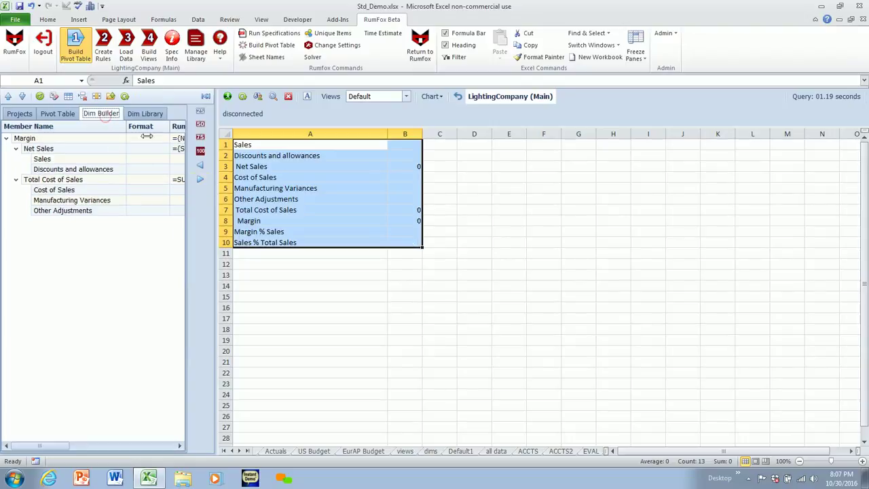
{"action": "left_click", "coordinate": [201, 167]}
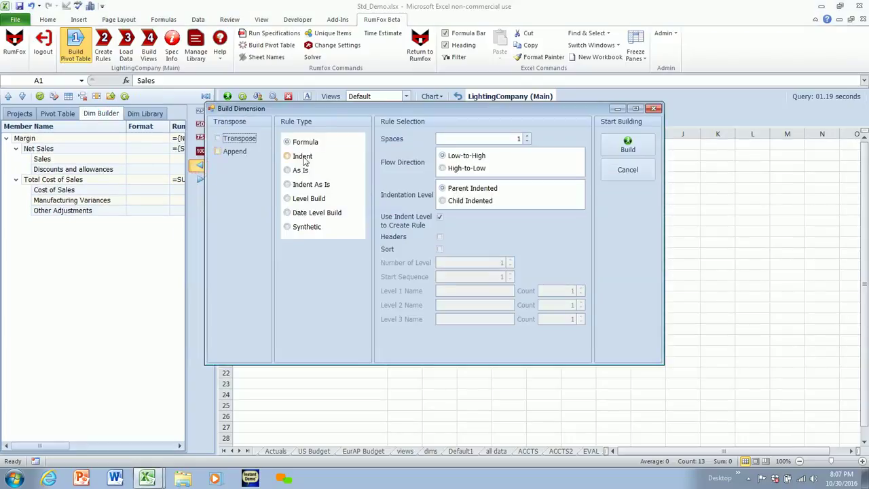
{"action": "left_click", "coordinate": [627, 143]}
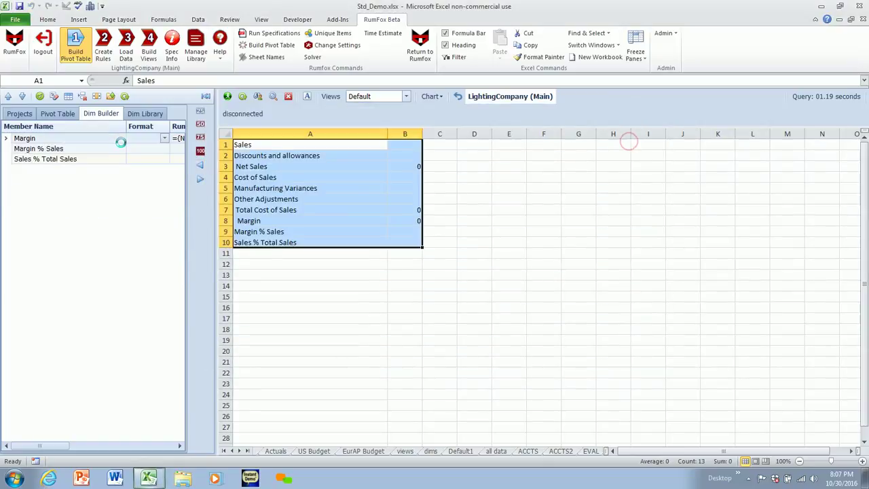
{"action": "left_click", "coordinate": [5, 139]}
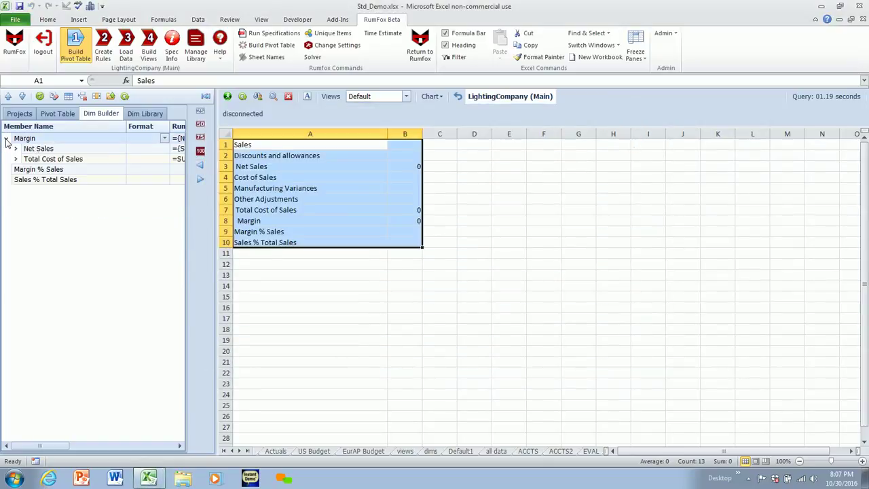
Step: Save the built dimension as ACCTS with type Accounts, replacing the existing one, and save the model
{"action": "left_click", "coordinate": [39, 96]}
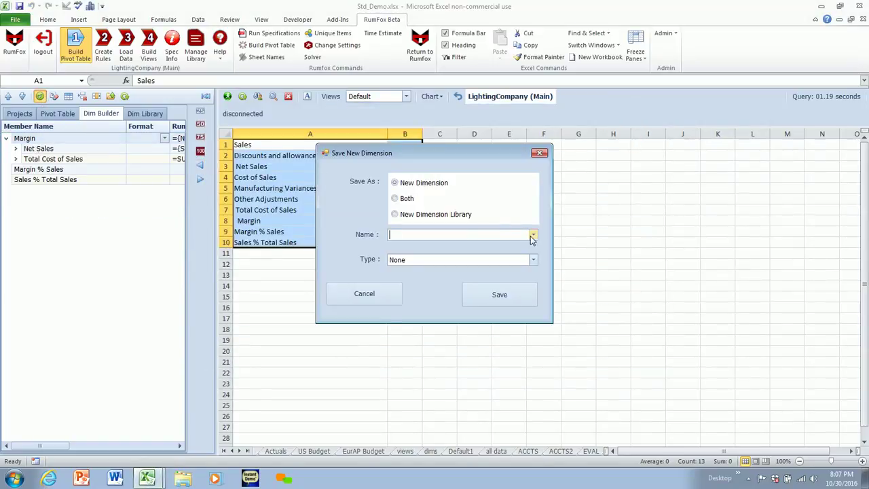
{"action": "left_click", "coordinate": [532, 236]}
{"action": "left_click", "coordinate": [490, 244]}
{"action": "left_click", "coordinate": [534, 262]}
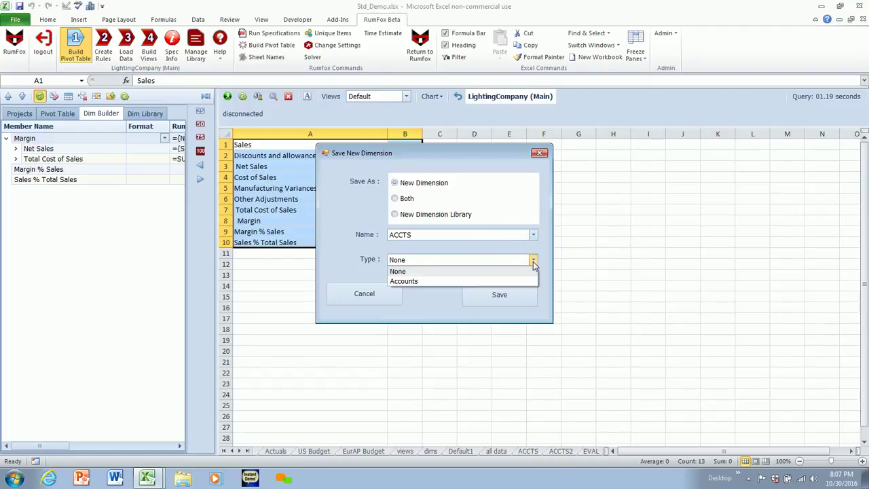
{"action": "left_click", "coordinate": [476, 281]}
{"action": "left_click", "coordinate": [496, 295]}
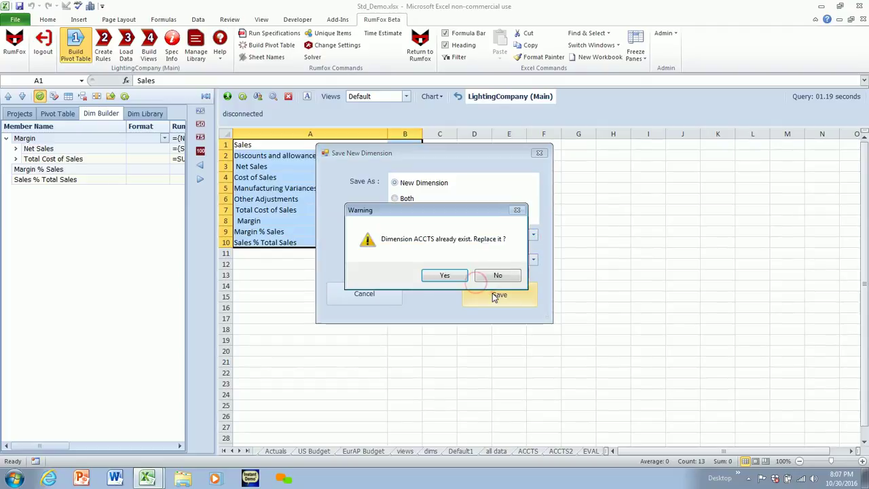
{"action": "left_click", "coordinate": [445, 276]}
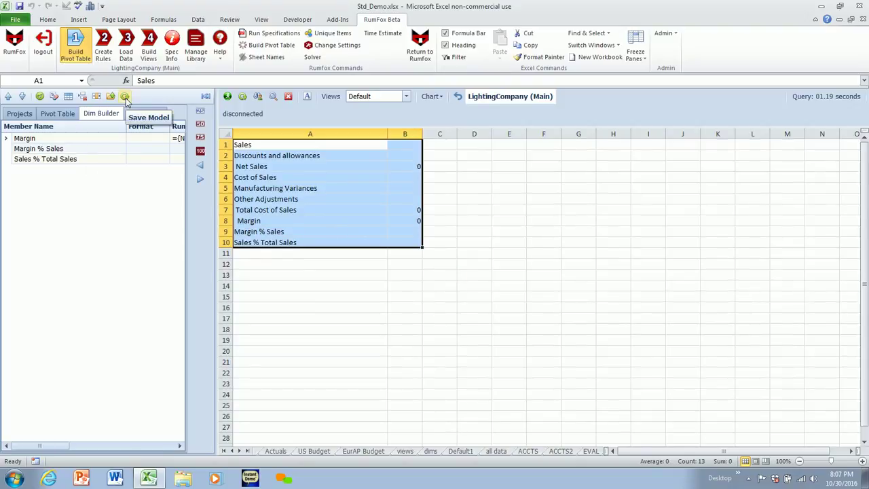
{"action": "left_click", "coordinate": [125, 96]}
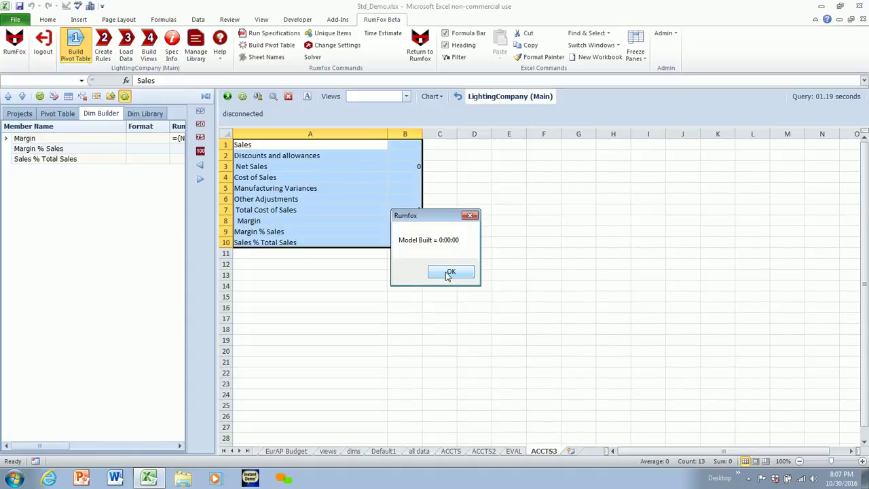
{"action": "left_click", "coordinate": [449, 272]}
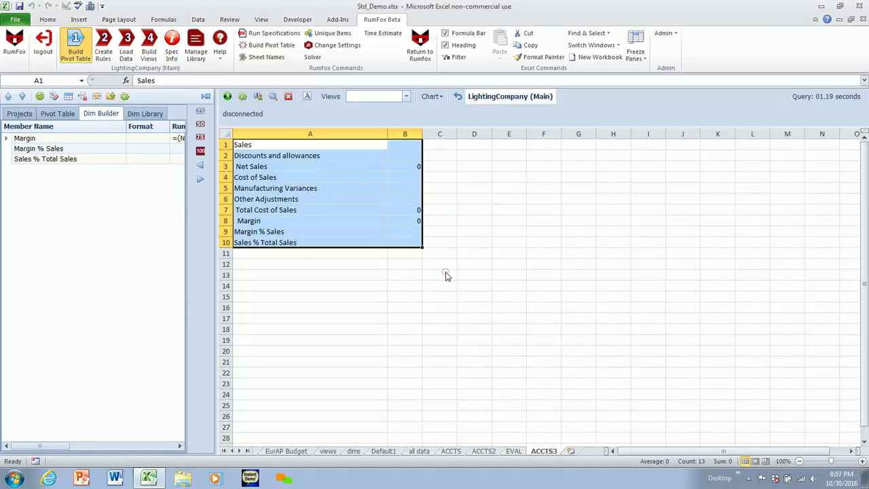
Step: Move the SCENARIO $Var and %Var rules to the end of the rule list, below the ACCTS rules
{"action": "left_click", "coordinate": [54, 114]}
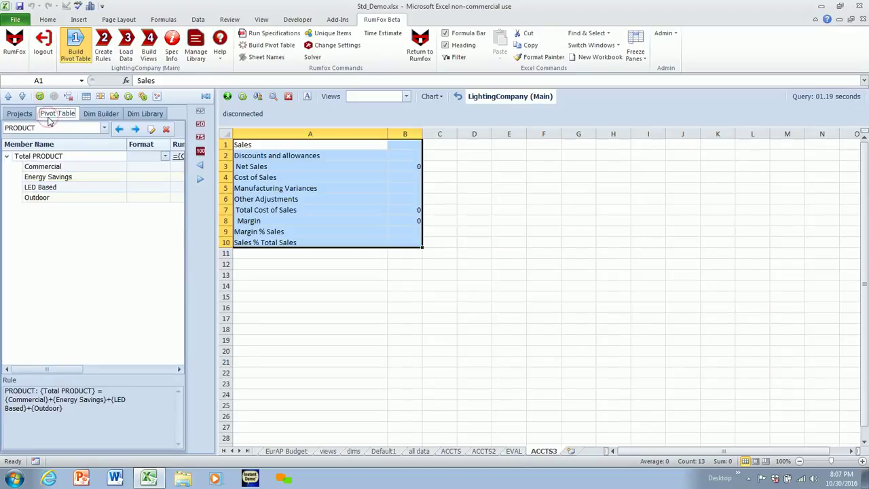
{"action": "left_click", "coordinate": [104, 38]}
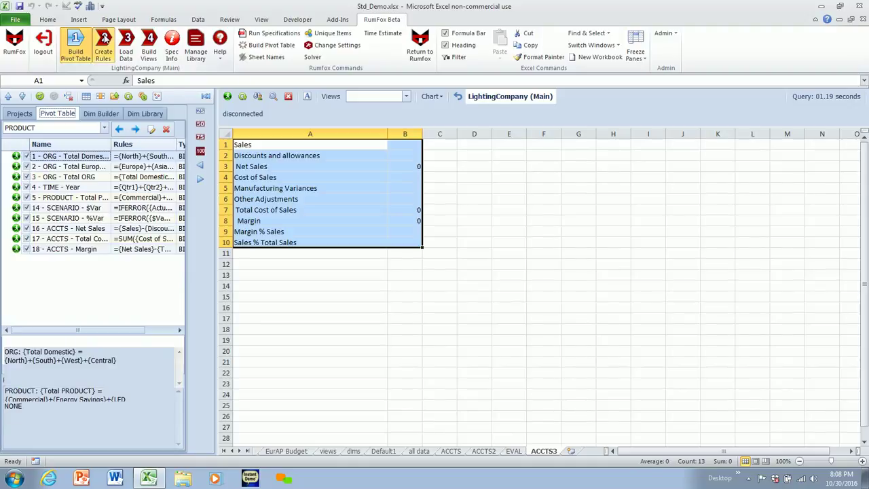
{"action": "left_click", "coordinate": [83, 208]}
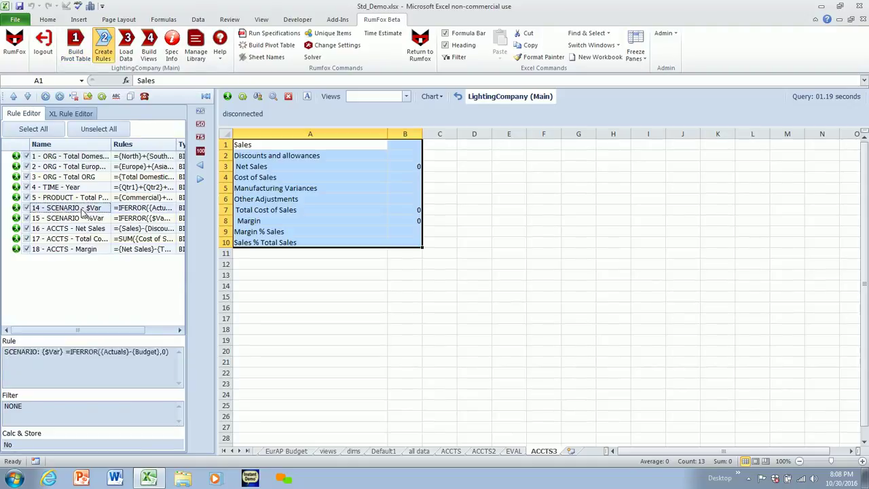
{"action": "left_click", "coordinate": [29, 99]}
{"action": "left_click", "coordinate": [28, 99]}
{"action": "left_click", "coordinate": [28, 99]}
{"action": "left_click", "coordinate": [29, 100]}
{"action": "left_click", "coordinate": [70, 211]}
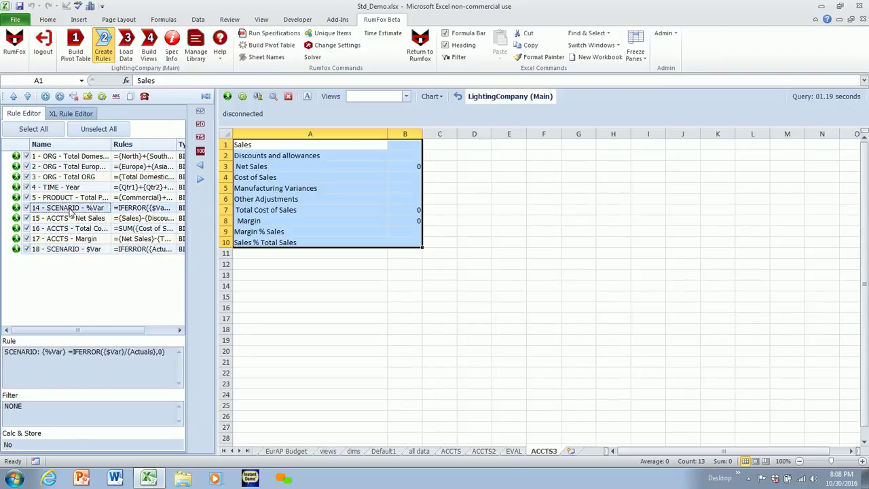
{"action": "left_click", "coordinate": [27, 97]}
{"action": "left_click", "coordinate": [27, 98]}
{"action": "left_click", "coordinate": [27, 97]}
{"action": "left_click", "coordinate": [27, 98]}
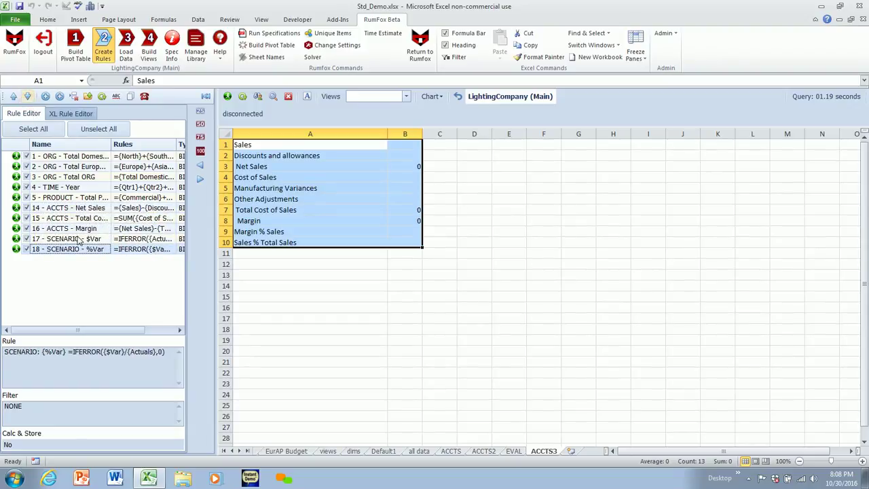
Step: Start a new rule after the ACCTS Margin rule and assign it to the Margin % Sales member
{"action": "left_click", "coordinate": [74, 230]}
{"action": "left_click", "coordinate": [45, 96]}
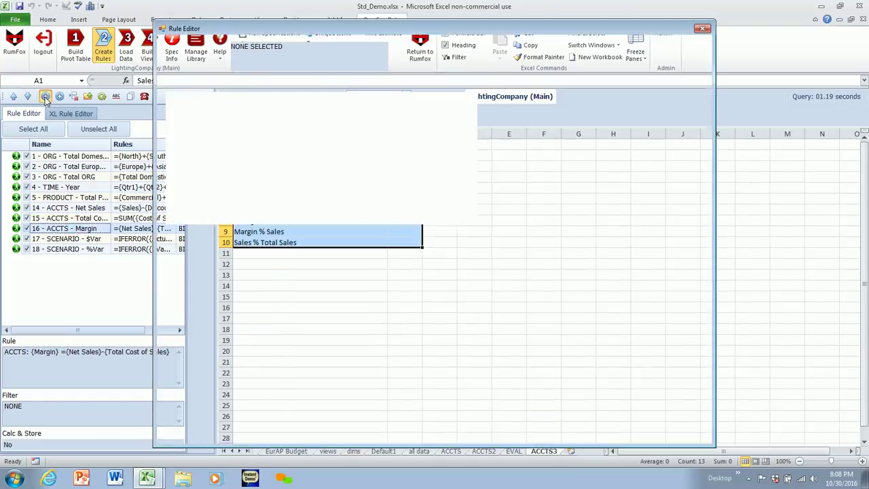
{"action": "left_click", "coordinate": [199, 51]}
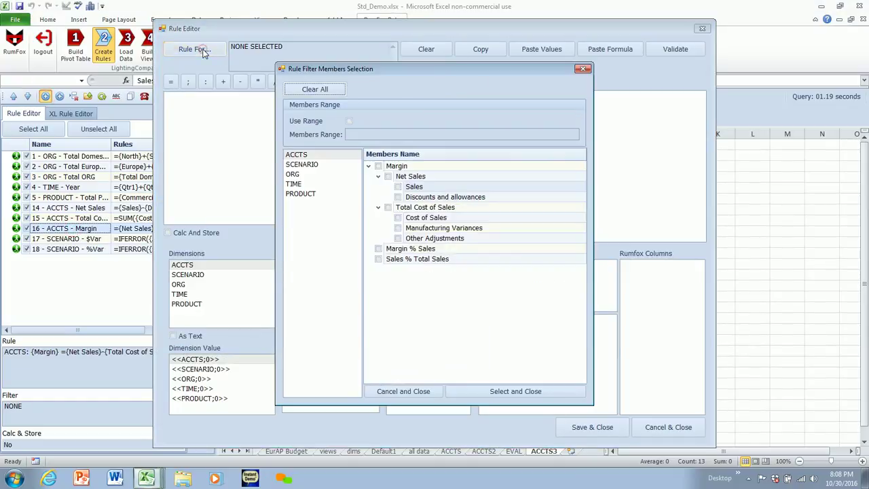
{"action": "left_click", "coordinate": [383, 251]}
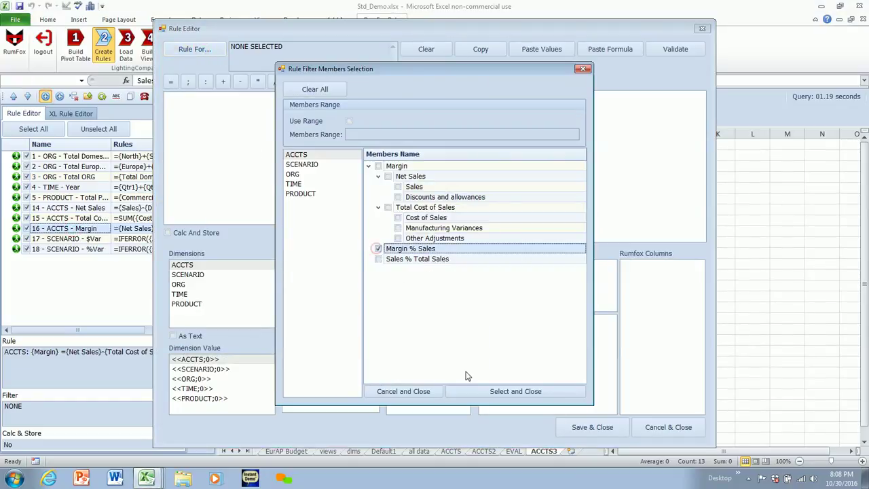
{"action": "left_click", "coordinate": [481, 388]}
Step: Enter the Margin % Sales rule formula as =IFERROR({Margin}/{Sales},0), using the ACCTS members
{"action": "left_click", "coordinate": [172, 97]}
{"action": "left_click", "coordinate": [171, 82]}
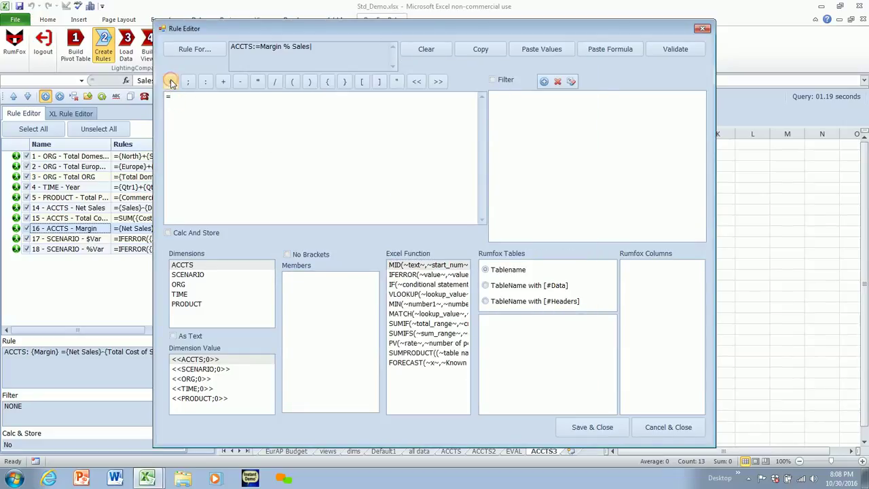
{"action": "type", "text": "IFERROR("}
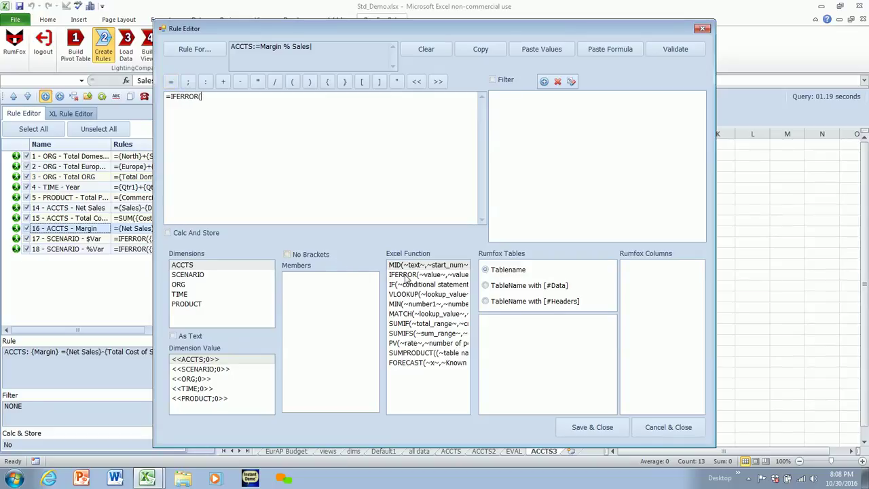
{"action": "left_click", "coordinate": [179, 267]}
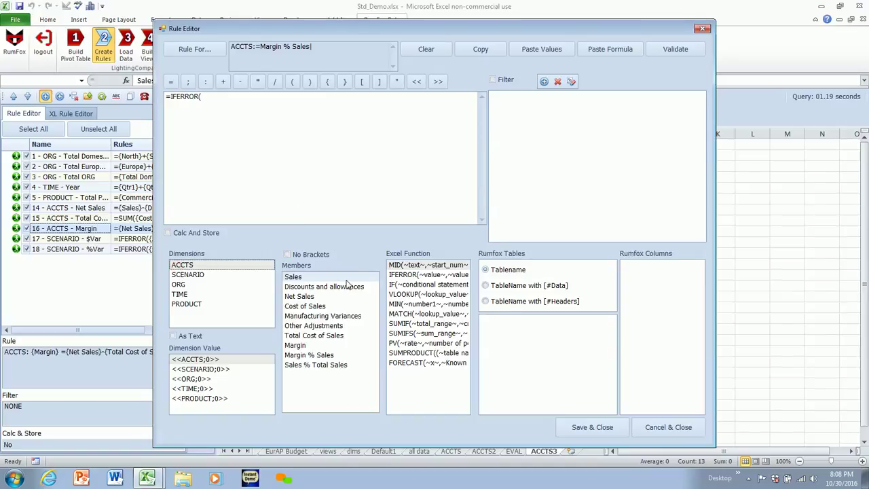
{"action": "double_click", "coordinate": [296, 347]}
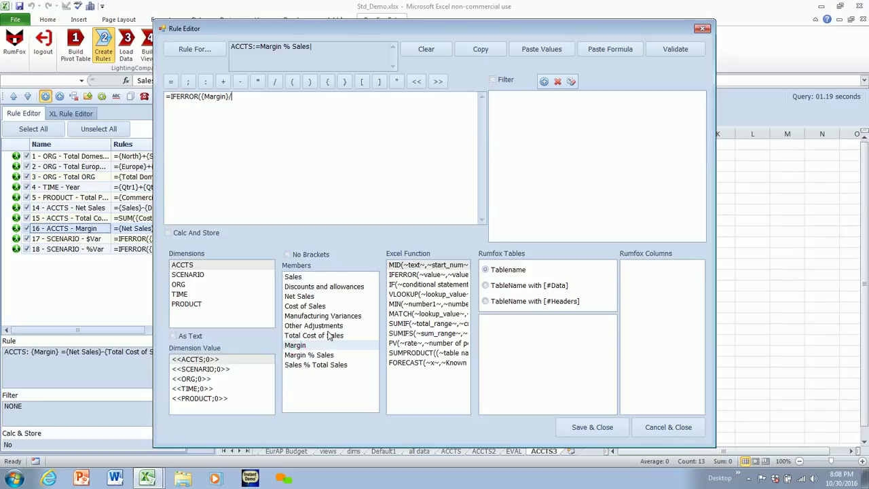
{"action": "type", "text": "/"}
{"action": "double_click", "coordinate": [294, 278]}
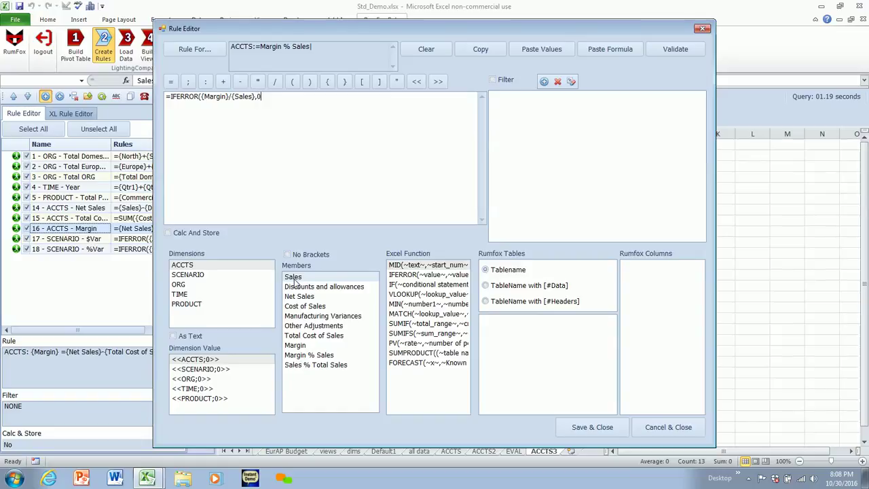
Step: Validate the Margin % Sales formula and save the rule
{"action": "left_click", "coordinate": [669, 52]}
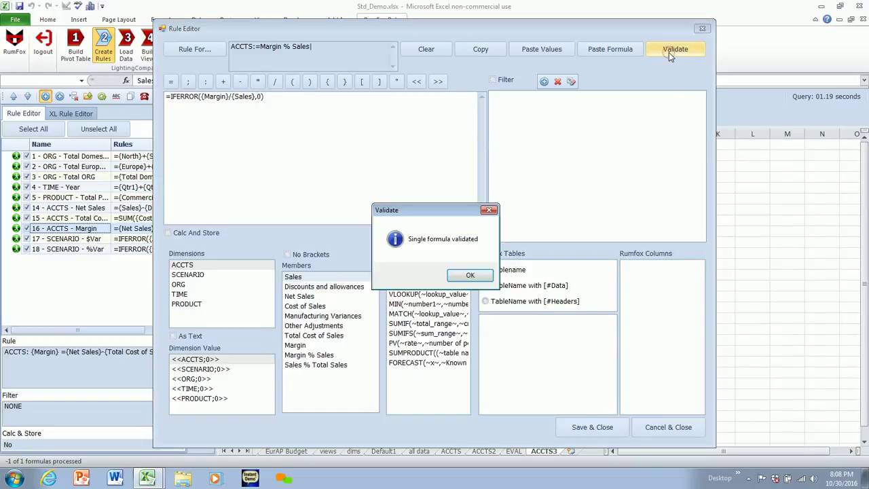
{"action": "left_click", "coordinate": [470, 276]}
{"action": "left_click", "coordinate": [577, 429]}
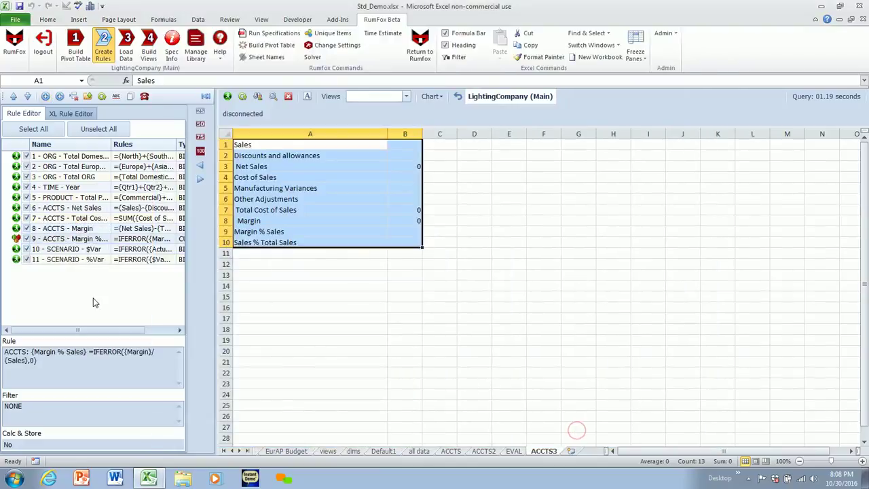
Step: Start a new rule after the ACCTS Margin % Sales rule and assign it to the Sales % Total Sales member
{"action": "left_click", "coordinate": [79, 239]}
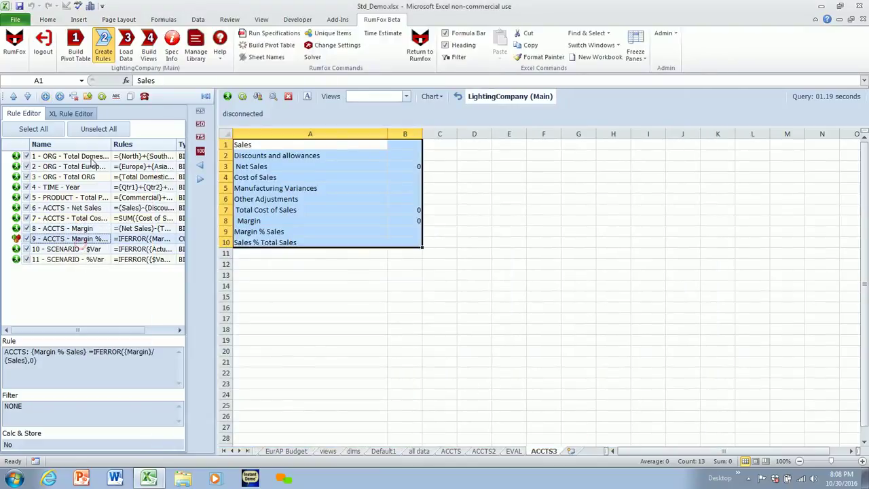
{"action": "left_click", "coordinate": [46, 97]}
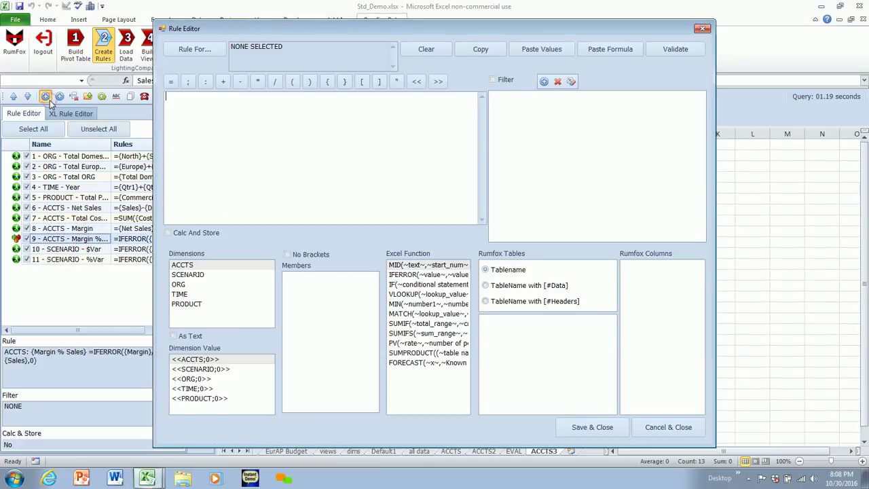
{"action": "left_click", "coordinate": [192, 49]}
{"action": "left_click", "coordinate": [394, 259]}
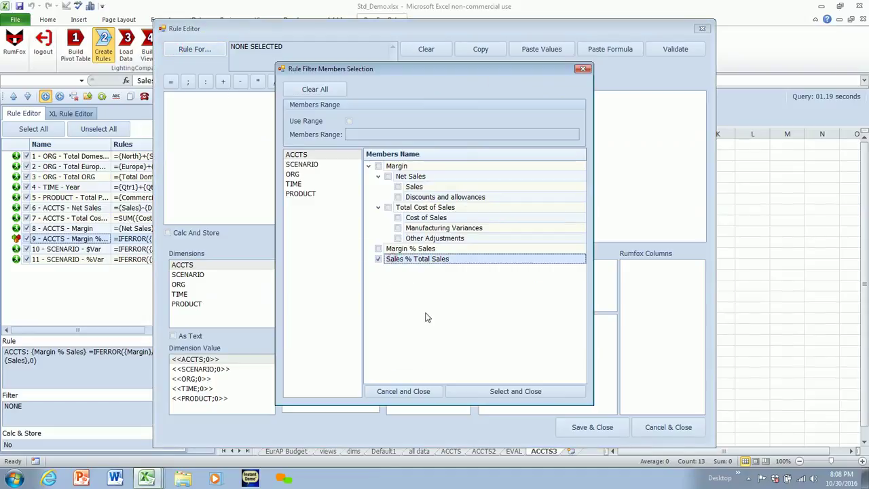
{"action": "left_click", "coordinate": [495, 392]}
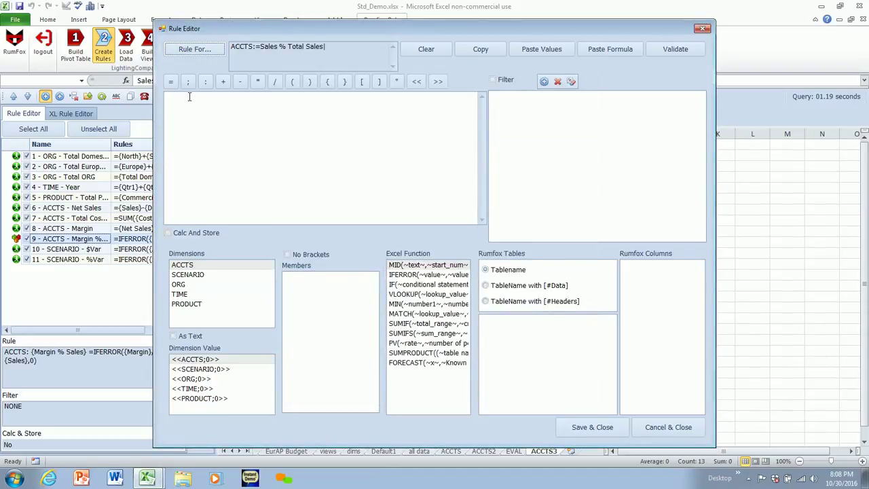
Step: Begin the Sales % Total Sales formula as ={Sales}/{Sales}, using the ACCTS Sales member
{"action": "left_click", "coordinate": [171, 81]}
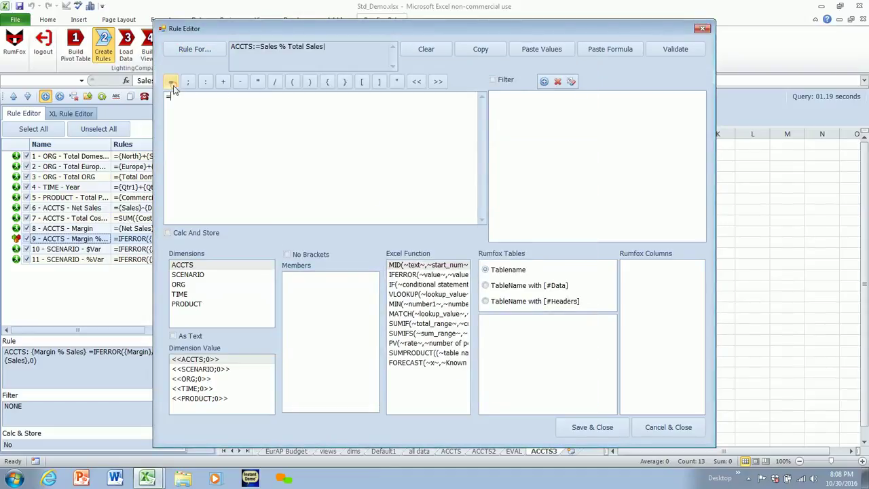
{"action": "left_click", "coordinate": [193, 266]}
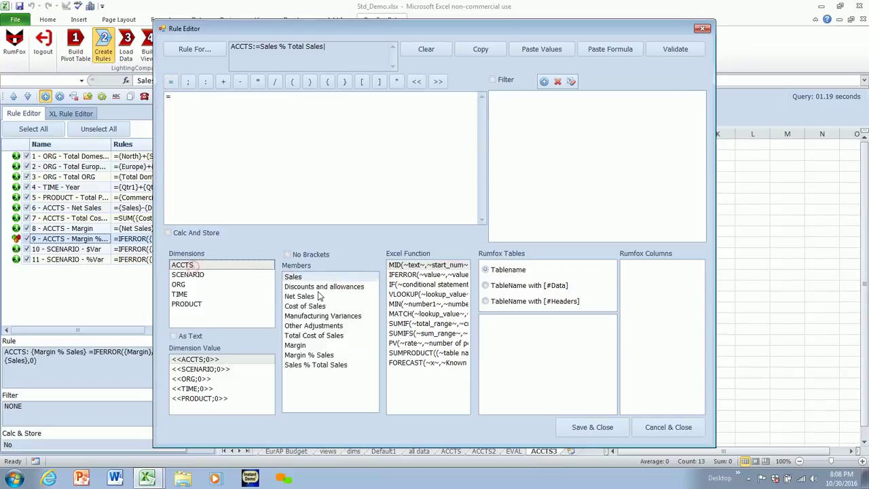
{"action": "double_click", "coordinate": [300, 279]}
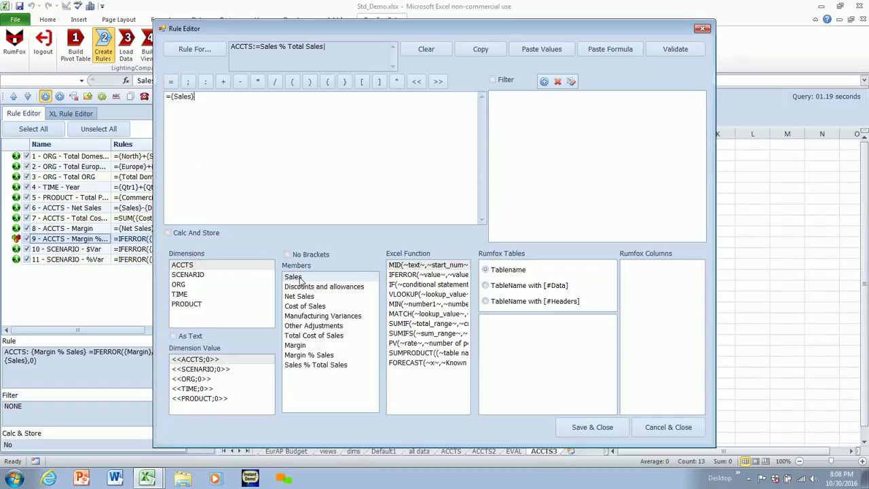
{"action": "double_click", "coordinate": [318, 277]}
Step: Extend the denominator to {Sales;Total ORG;Total PRODUCT}, inserting the ORG and PRODUCT members without brackets
{"action": "left_click", "coordinate": [287, 255]}
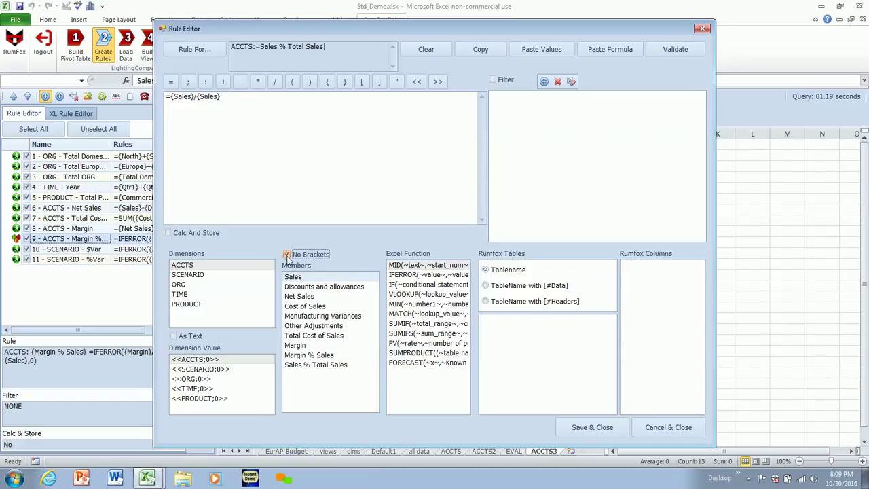
{"action": "left_click", "coordinate": [183, 286]}
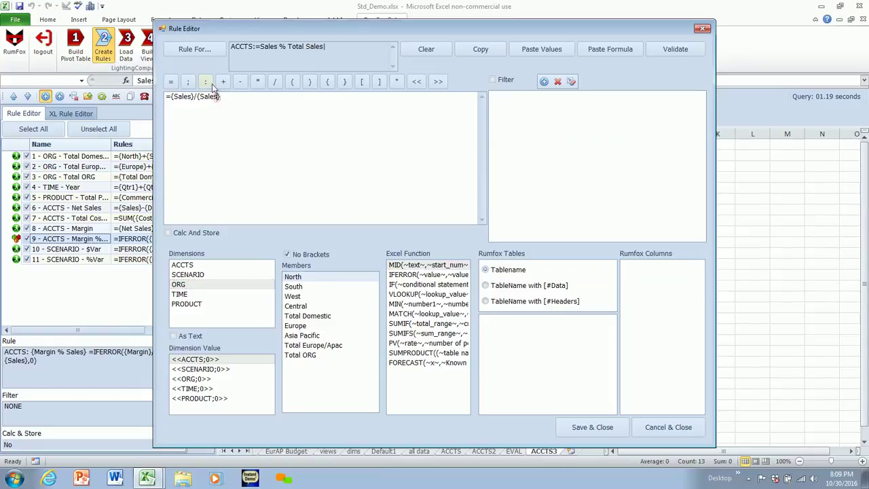
{"action": "left_click", "coordinate": [188, 81]}
{"action": "double_click", "coordinate": [302, 355]}
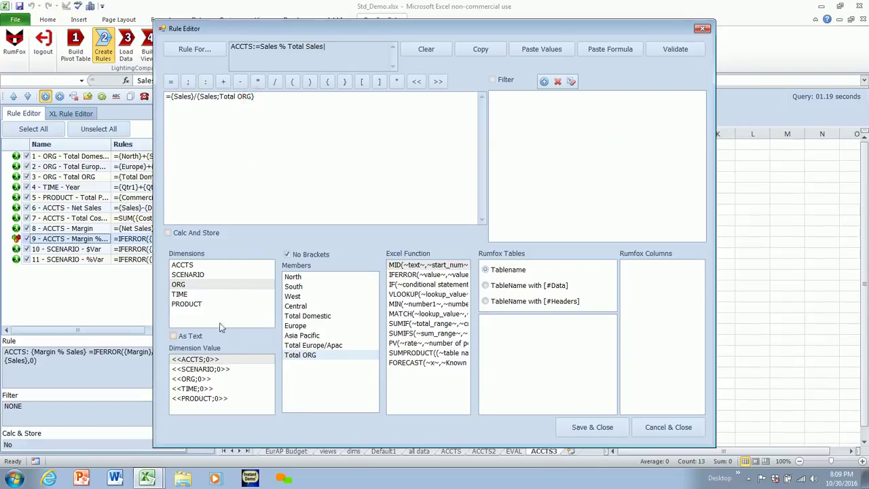
{"action": "left_click", "coordinate": [193, 306]}
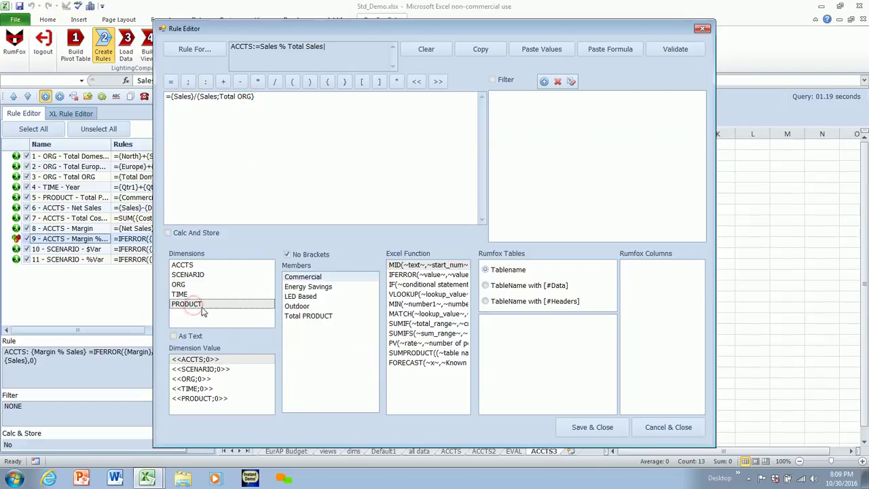
{"action": "left_click", "coordinate": [252, 97]}
{"action": "left_click", "coordinate": [188, 80]}
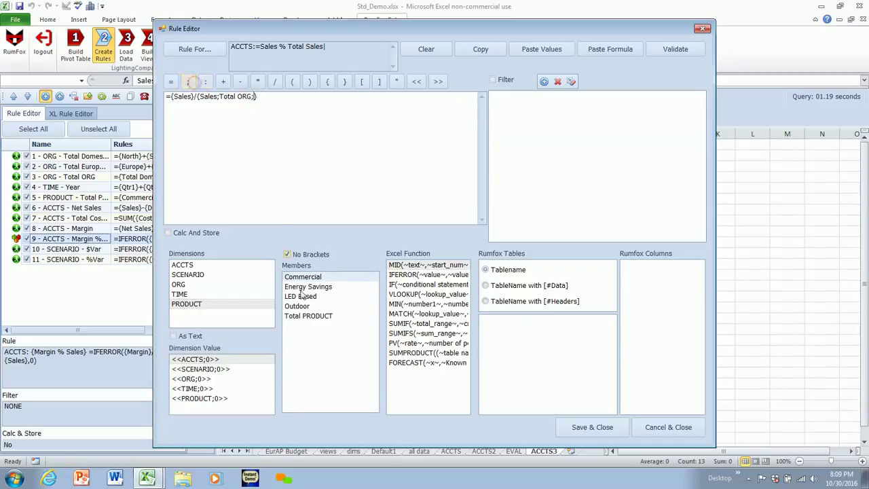
{"action": "double_click", "coordinate": [313, 316]}
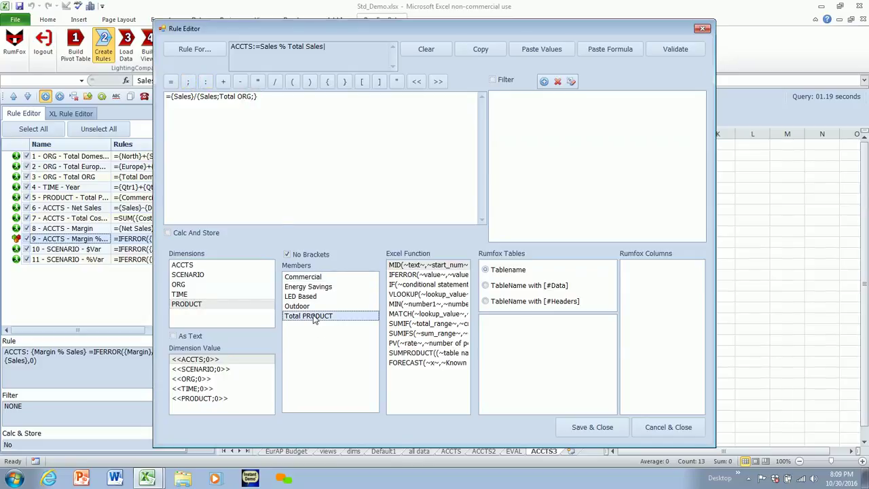
Step: Wrap the formula in IFERROR with 0 as the fallback value, and validate and save the rule
{"action": "left_click", "coordinate": [172, 98]}
{"action": "type", "text": "IFERROR("}
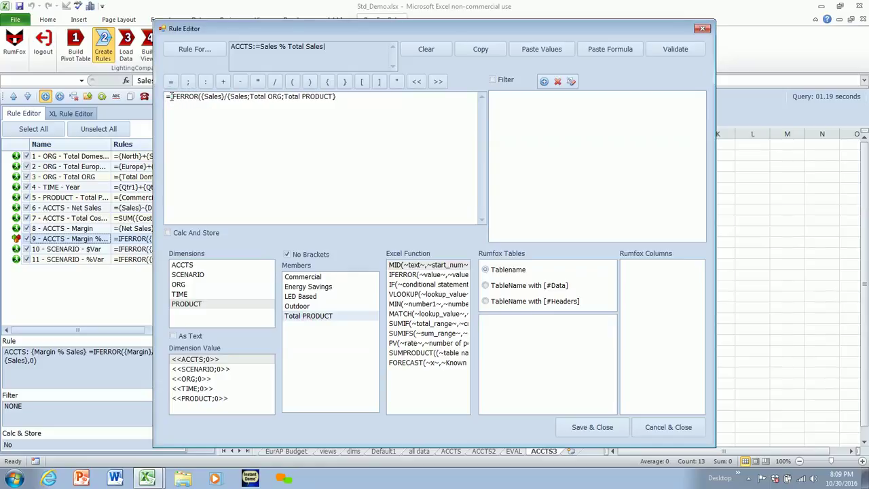
{"action": "type", "text": ",0"}
{"action": "left_click", "coordinate": [661, 52]}
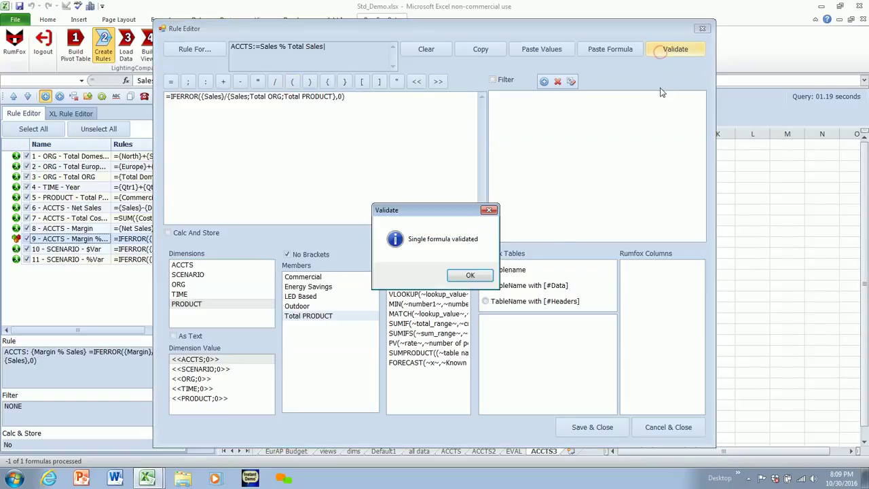
{"action": "left_click", "coordinate": [471, 275]}
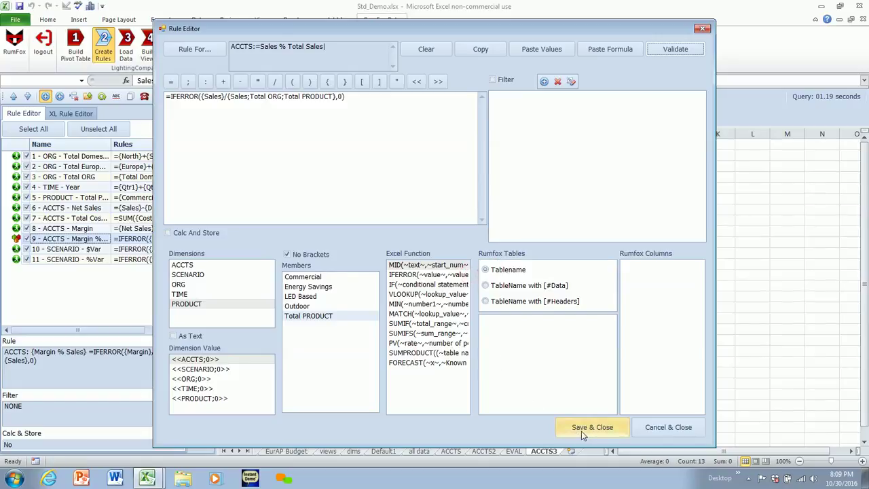
{"action": "left_click", "coordinate": [582, 432]}
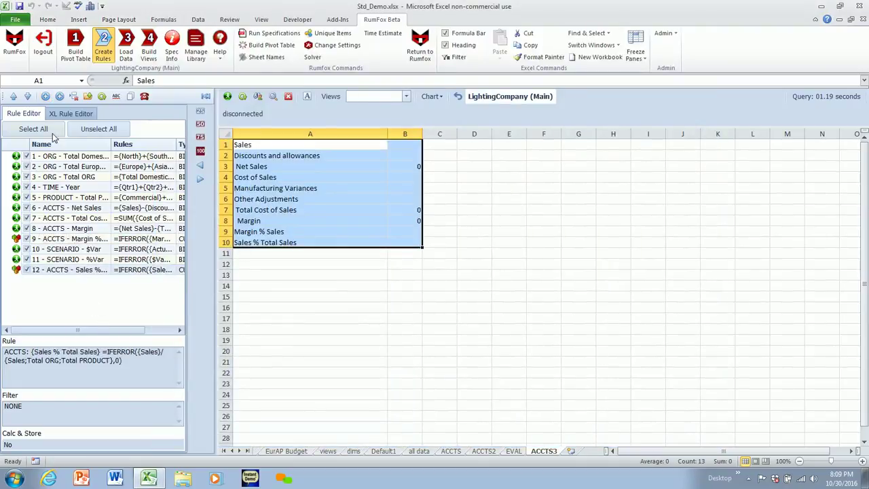
Step: Move the Sales % Total Sales rule above the SCENARIO $Var and %Var rules and create the formulas from the rule list
{"action": "left_click", "coordinate": [15, 96]}
{"action": "left_click", "coordinate": [15, 96]}
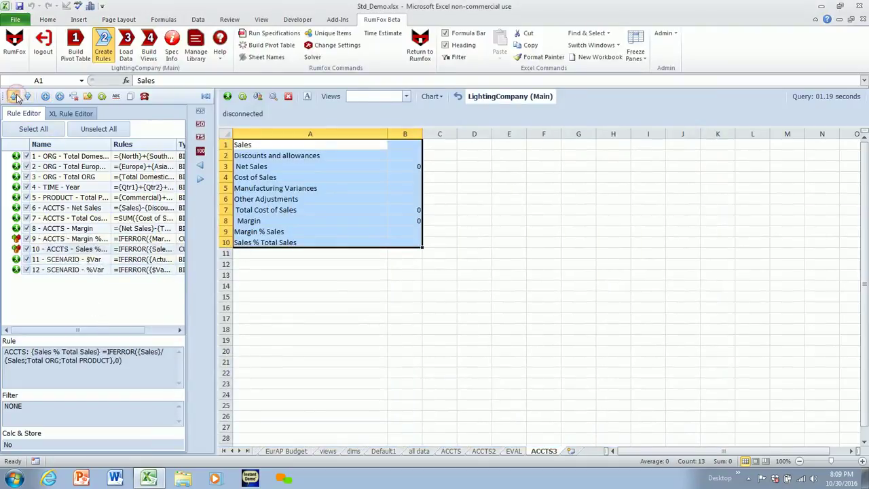
{"action": "left_click", "coordinate": [102, 97]}
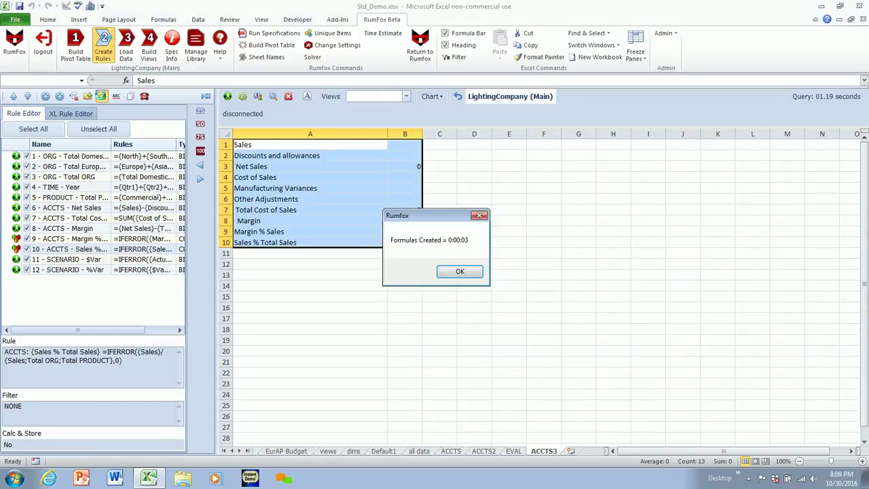
{"action": "left_click", "coordinate": [459, 272]}
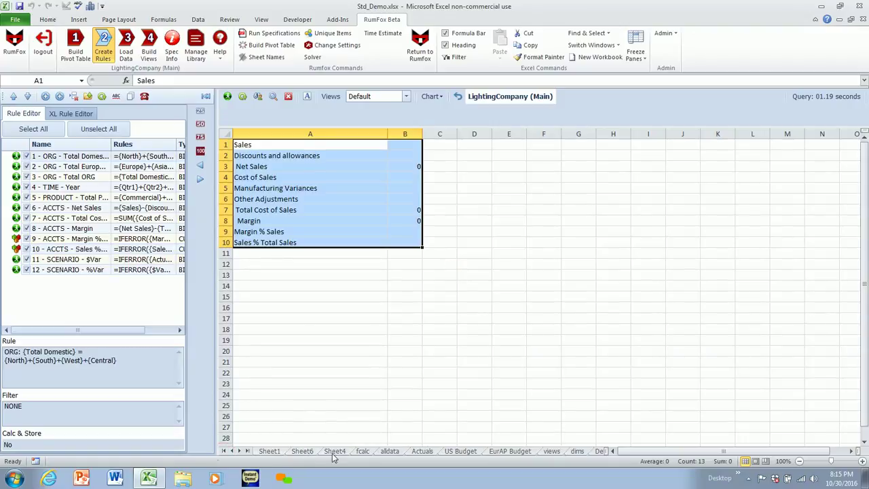
Step: Import the data rows from Sheet4 into the model as a single-column import of the active sheet
{"action": "left_click", "coordinate": [333, 454]}
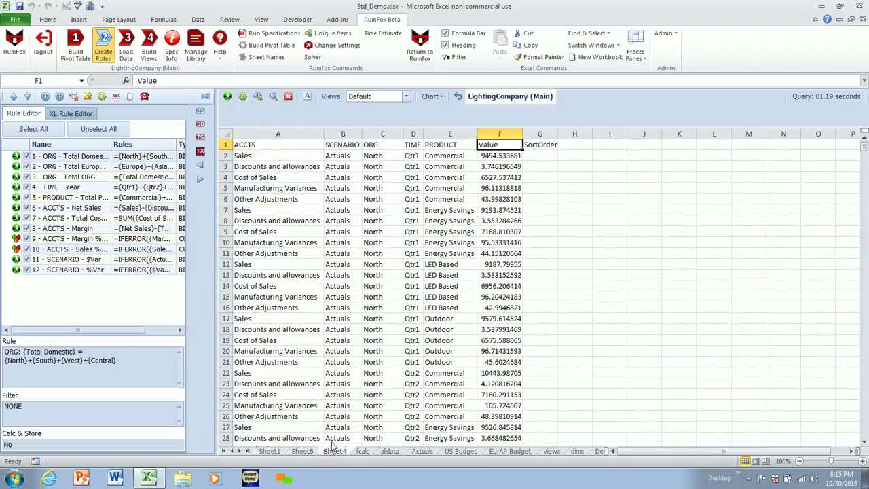
{"action": "left_click", "coordinate": [124, 44]}
{"action": "left_click", "coordinate": [114, 115]}
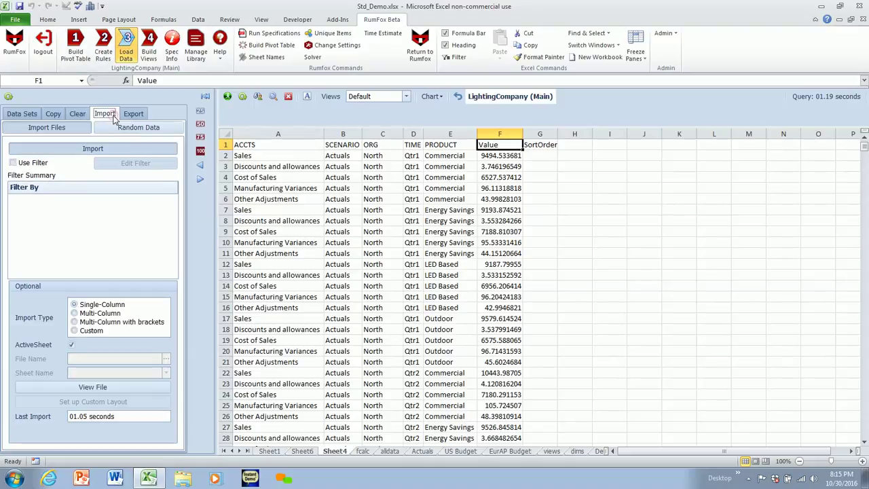
{"action": "left_click", "coordinate": [107, 149]}
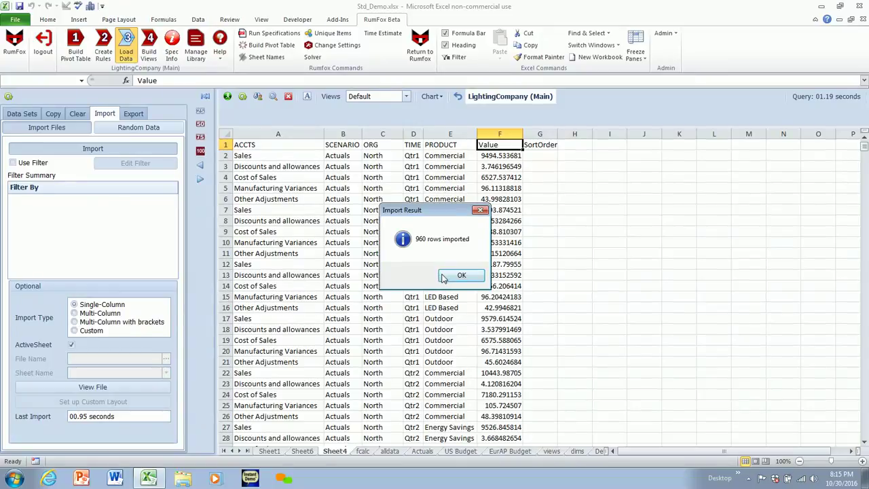
{"action": "left_click", "coordinate": [460, 275]}
Step: Open the pivot table's ACCTS dimension and set the Margin % Sales member's format to Percent
{"action": "left_click", "coordinate": [83, 44]}
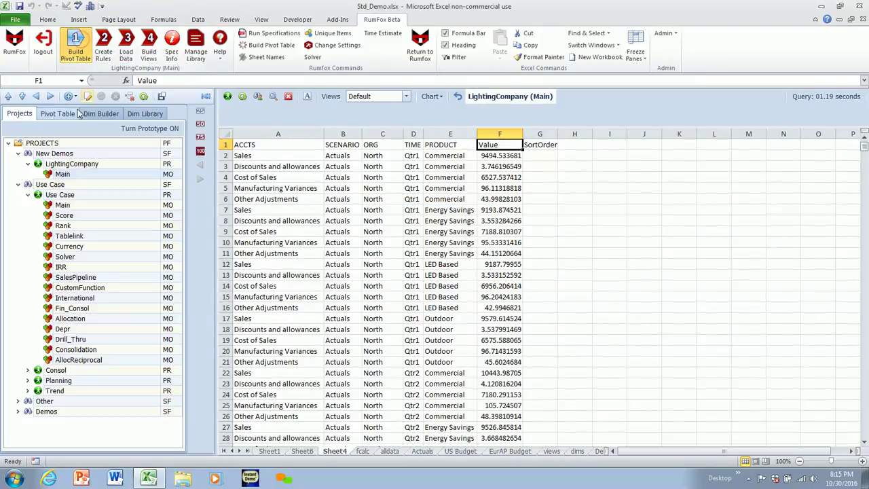
{"action": "left_click", "coordinate": [70, 114]}
{"action": "left_click", "coordinate": [137, 130]}
{"action": "left_click", "coordinate": [137, 129]}
{"action": "left_click", "coordinate": [137, 130]}
{"action": "left_click", "coordinate": [137, 130]}
{"action": "left_click", "coordinate": [136, 130]}
{"action": "left_click", "coordinate": [136, 238]}
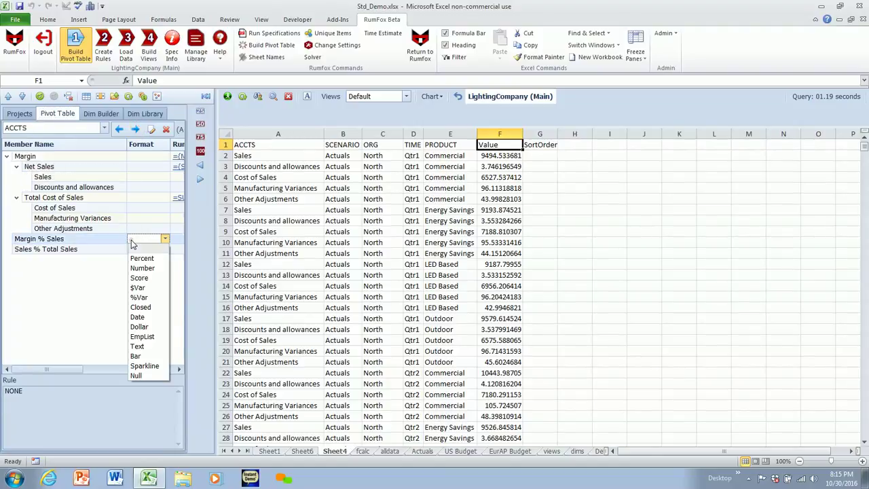
{"action": "left_click", "coordinate": [139, 261]}
Step: Set the Sales % Total Sales member's format to Percent and save the member formats
{"action": "left_click", "coordinate": [140, 249]}
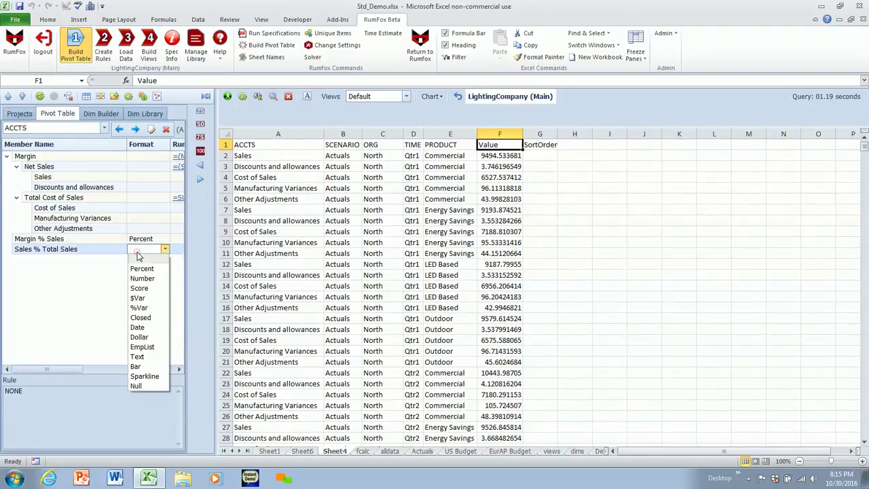
{"action": "left_click", "coordinate": [146, 271]}
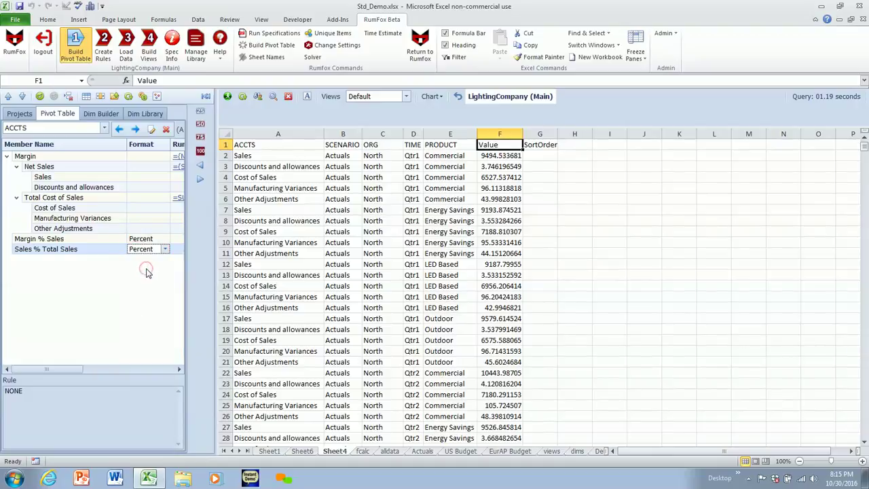
{"action": "left_click", "coordinate": [142, 97]}
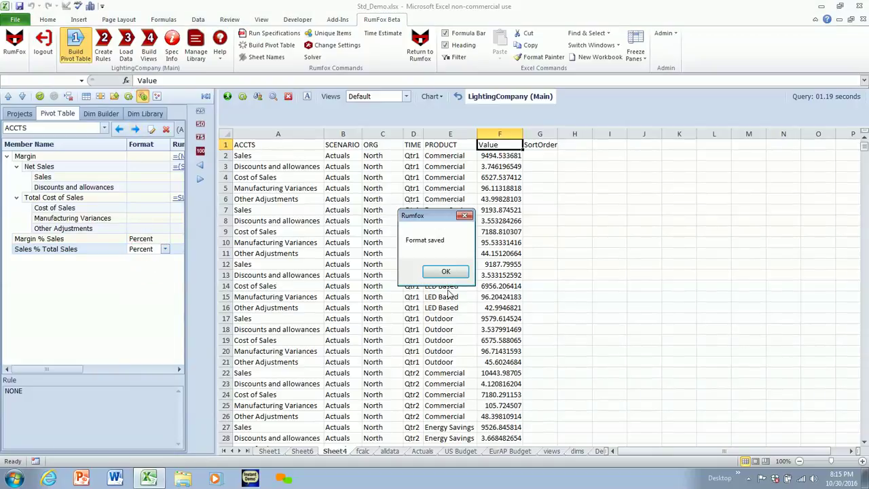
{"action": "left_click", "coordinate": [445, 272]}
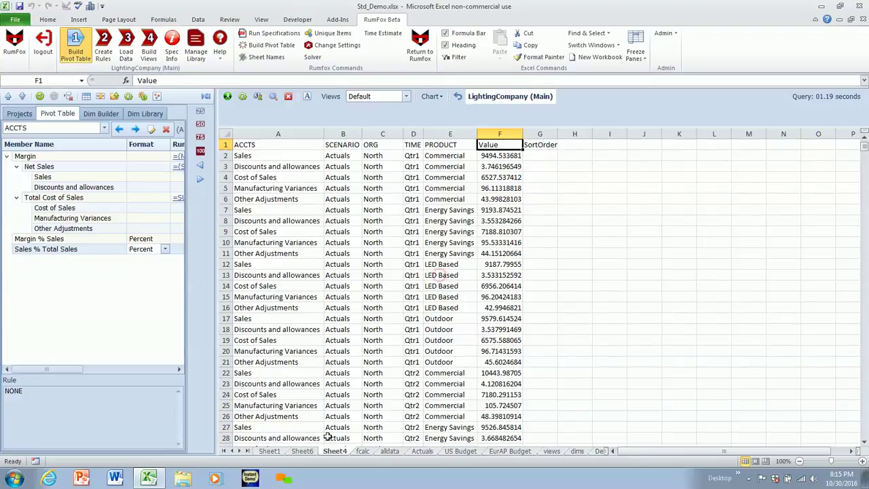
Step: Run the Default view on the empty Sheet6 and open the query layout for building views
{"action": "left_click", "coordinate": [302, 451]}
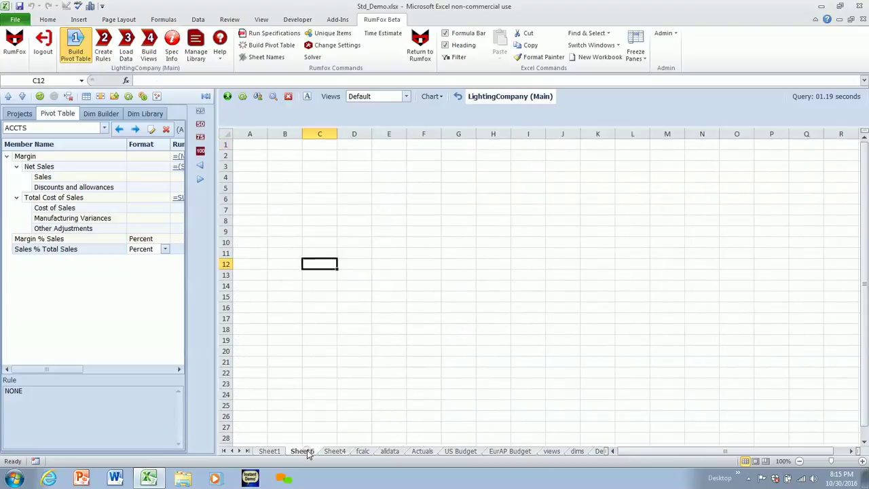
{"action": "left_click", "coordinate": [227, 97]}
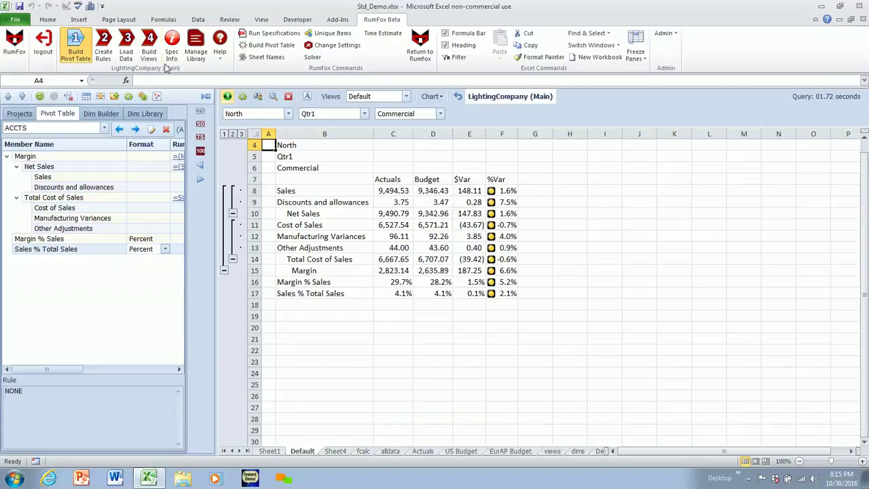
{"action": "left_click", "coordinate": [150, 44]}
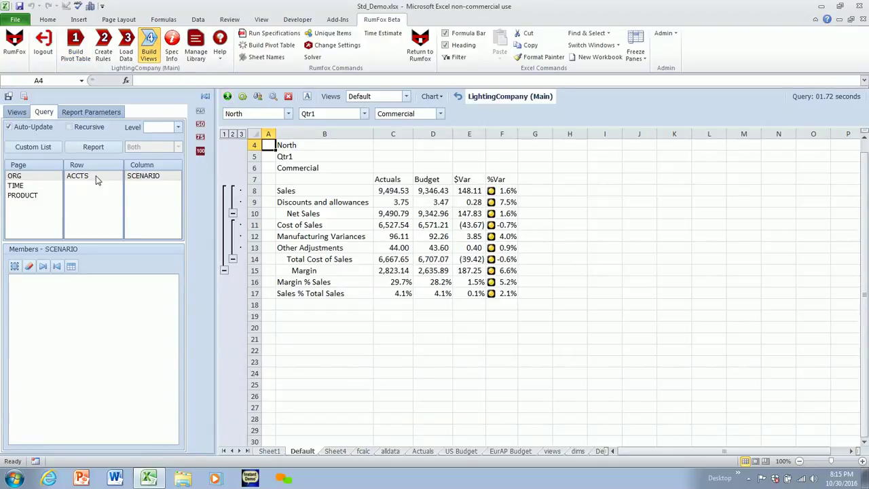
Step: Set the view's page members to Total ORG and Total PRODUCT, and check the Sales % Total Sales and Margin % Sales rows
{"action": "left_click", "coordinate": [288, 113]}
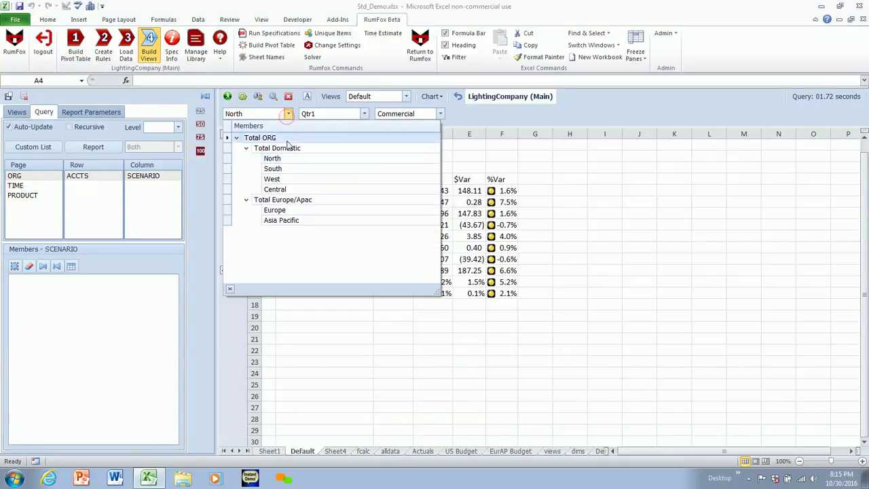
{"action": "left_click", "coordinate": [286, 141]}
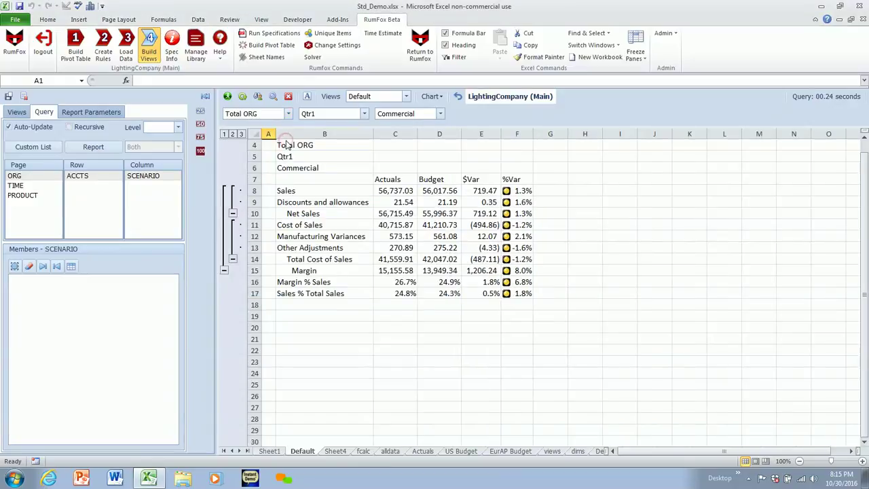
{"action": "left_click", "coordinate": [440, 114]}
{"action": "left_click", "coordinate": [441, 138]}
{"action": "left_click_drag", "start_coordinate": [407, 293], "coordinate": [448, 293]}
{"action": "left_click", "coordinate": [397, 282]}
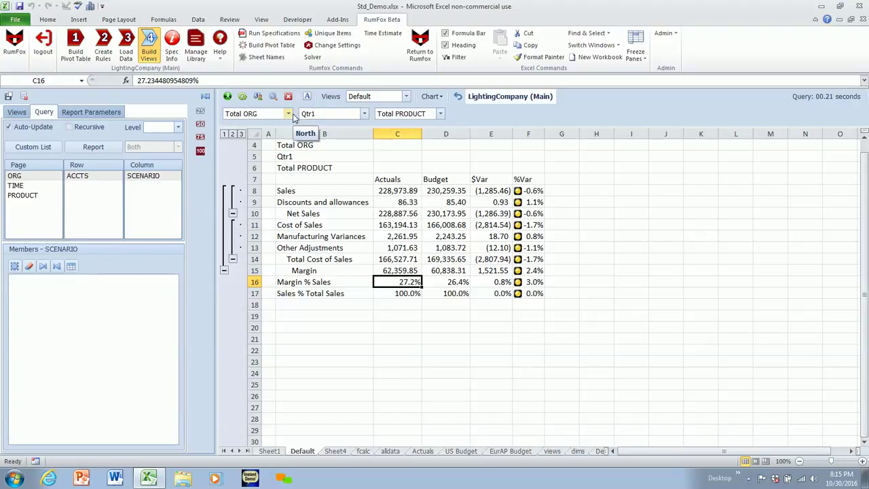
Step: Switch the view's ORG page member to Total Domestic and check the Margin % Sales and Sales % Total Sales rows
{"action": "left_click", "coordinate": [288, 114]}
{"action": "left_click", "coordinate": [288, 151]}
{"action": "left_click_drag", "start_coordinate": [397, 294], "coordinate": [448, 296]}
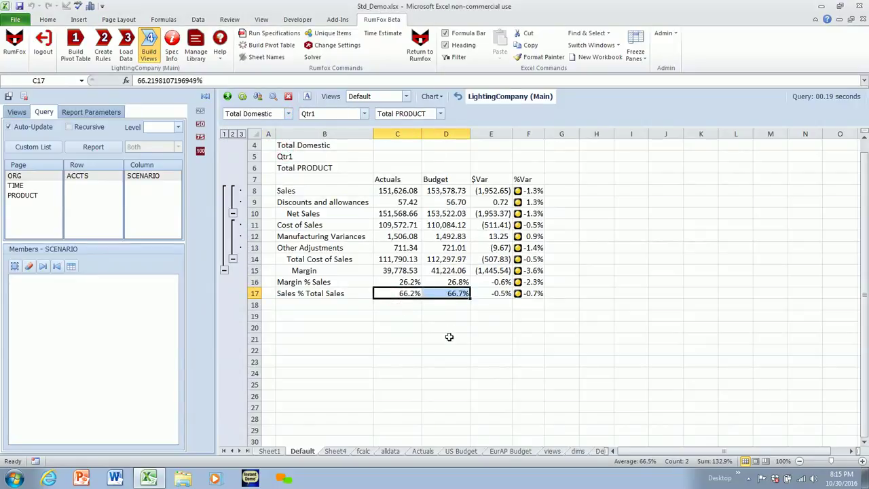
{"action": "left_click", "coordinate": [701, 293]}
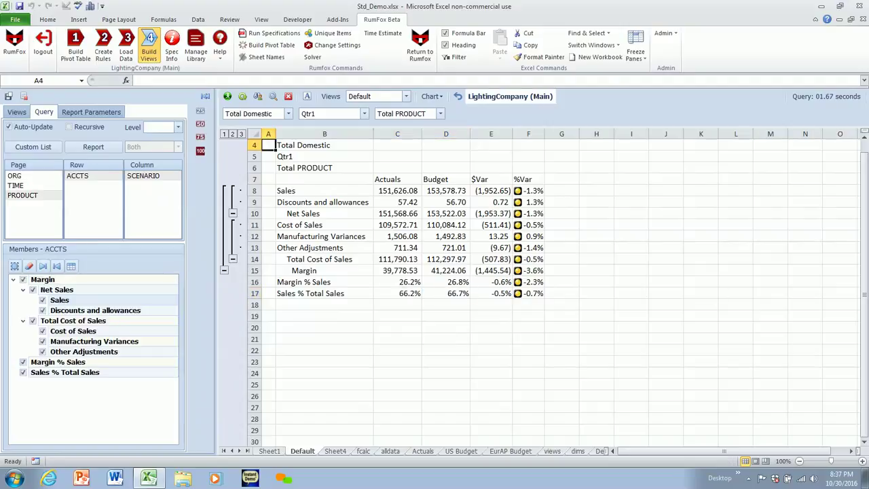
{"action": "left_click_drag", "start_coordinate": [370, 294], "coordinate": [529, 283]}
{"action": "left_click", "coordinate": [506, 320]}
{"action": "left_click", "coordinate": [506, 320]}
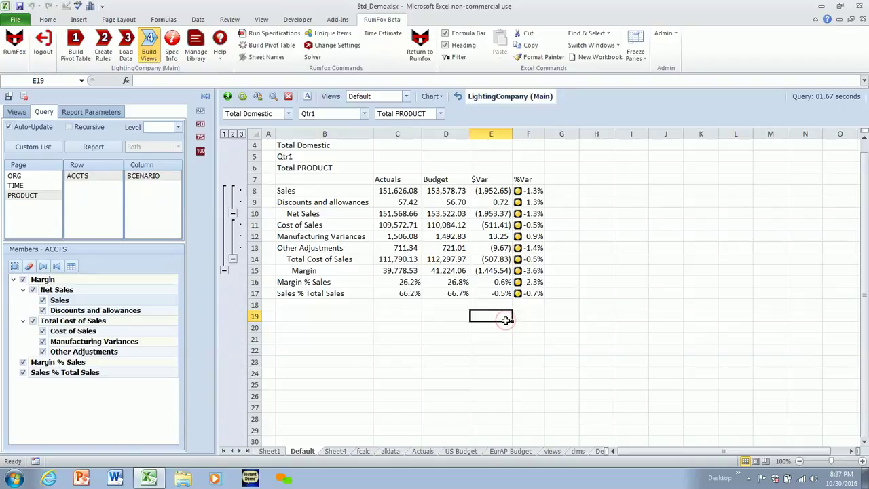
Step: Swap the dimensions so PRODUCT is in the columns and SCENARIO on the page, and review Sales % Total Sales across the products
{"action": "left_click", "coordinate": [319, 293]}
{"action": "mouse_move", "coordinate": [139, 176]}
{"action": "left_mouse_down"}
{"action": "mouse_move", "coordinate": [85, 207]}
{"action": "mouse_move", "coordinate": [27, 204]}
{"action": "mouse_move", "coordinate": [151, 180]}
{"action": "left_mouse_up"}
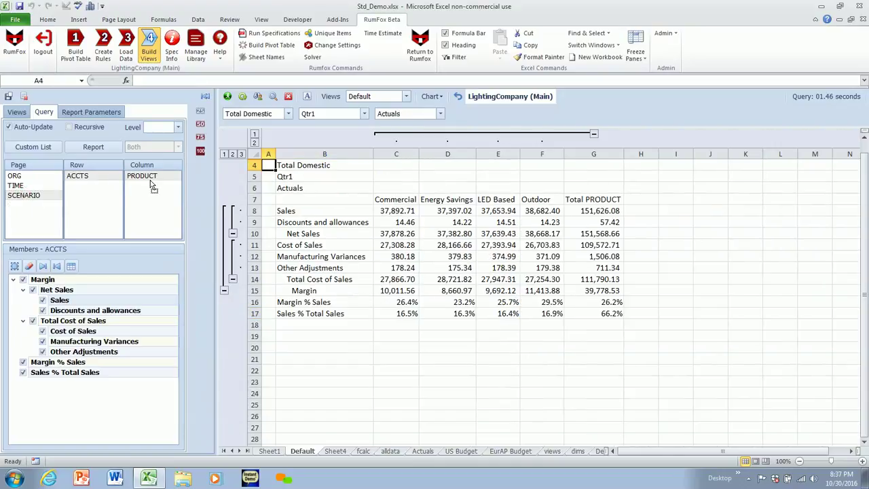
{"action": "left_click_drag", "start_coordinate": [382, 314], "coordinate": [582, 312]}
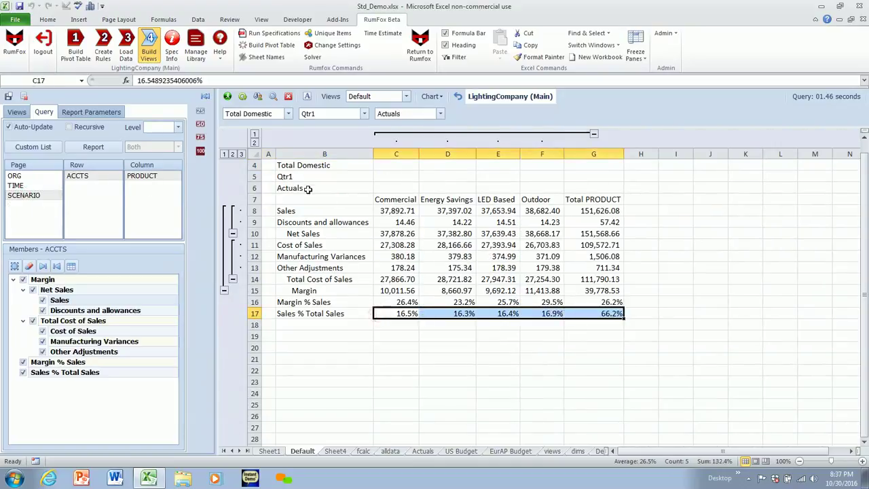
Step: Switch the ORG page member to Total Europe/Apac and review its Sales % Total Sales row across the products
{"action": "left_click", "coordinate": [288, 114]}
{"action": "left_click", "coordinate": [288, 200]}
{"action": "left_click_drag", "start_coordinate": [392, 313], "coordinate": [593, 317]}
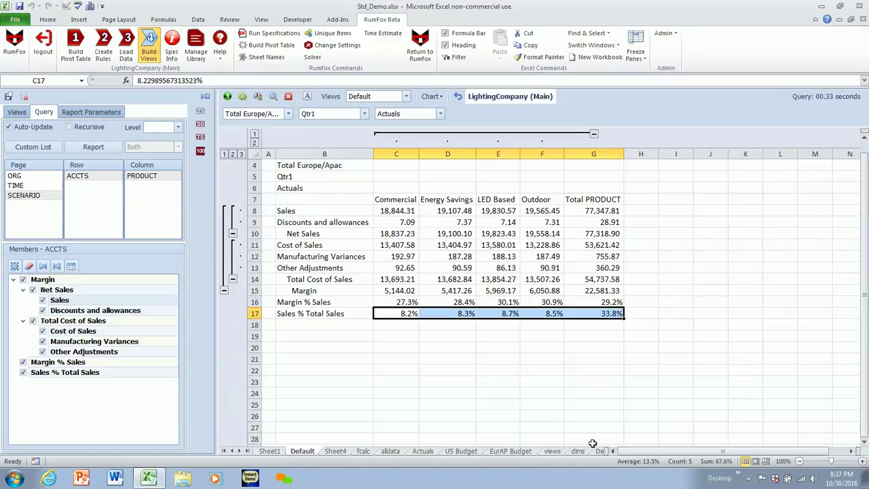